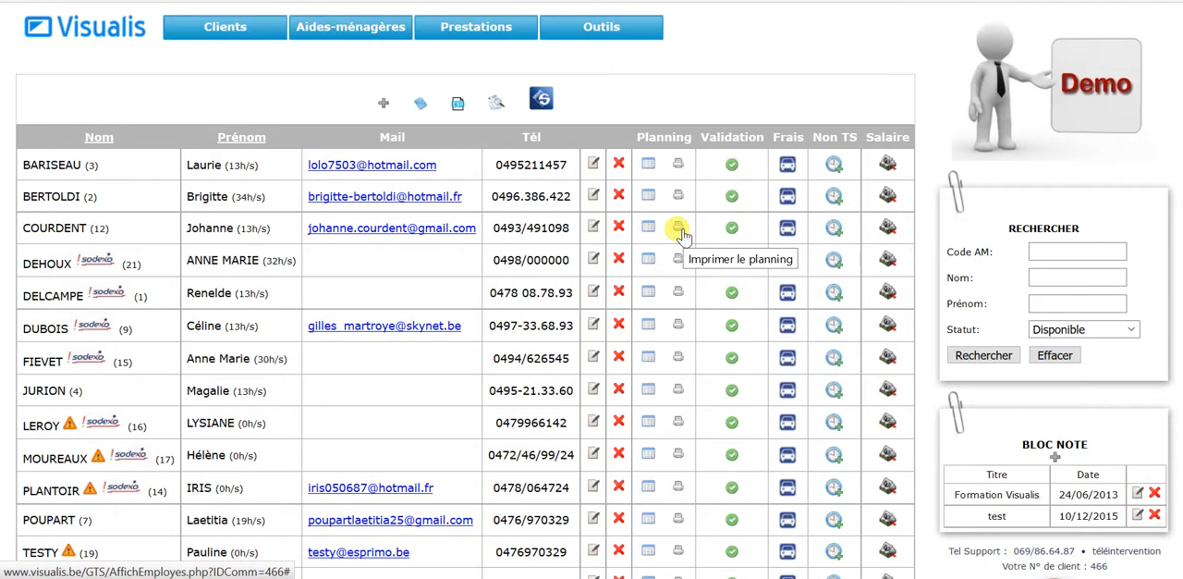
# Open the planning calendar of the first home helper in the list and check the displayed week.
pyautogui.click(648, 166)
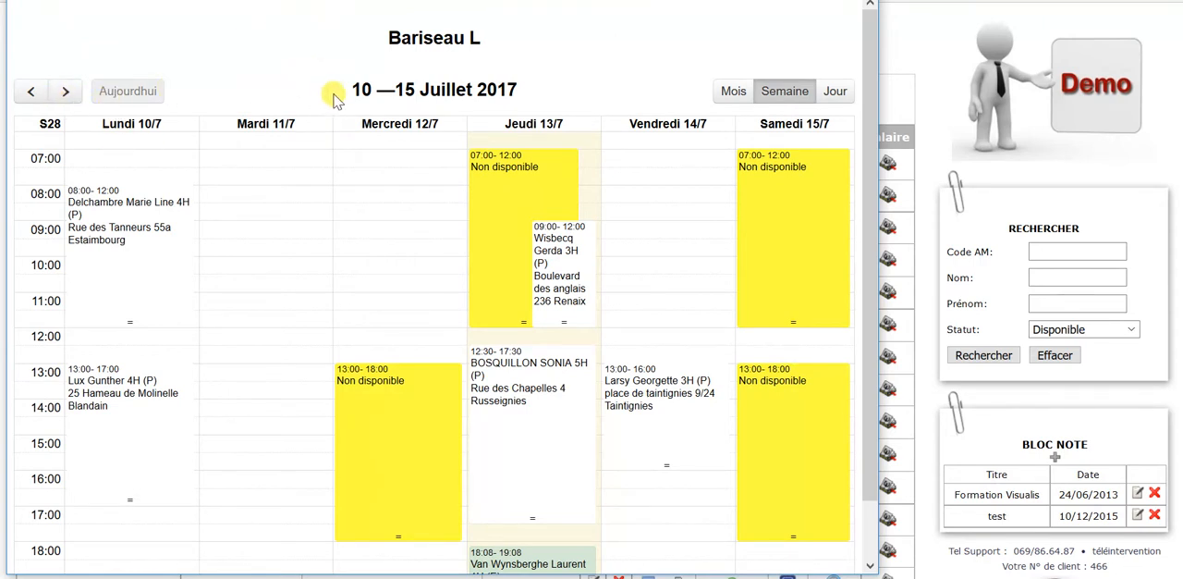
pyautogui.moveTo(379, 96); pyautogui.dragTo(532, 104)
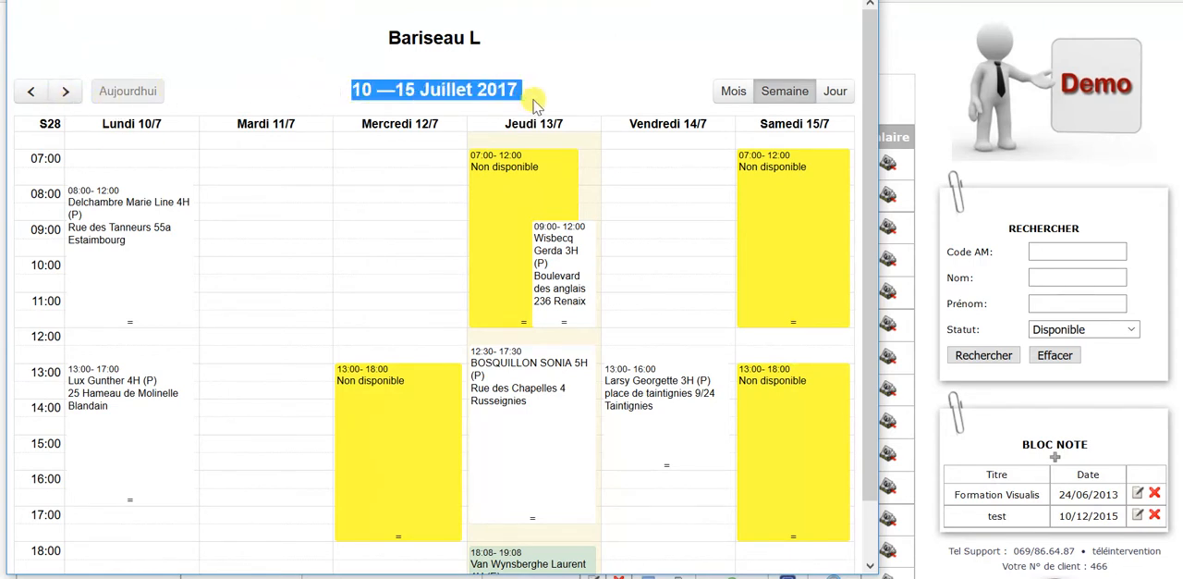
pyautogui.click(584, 85)
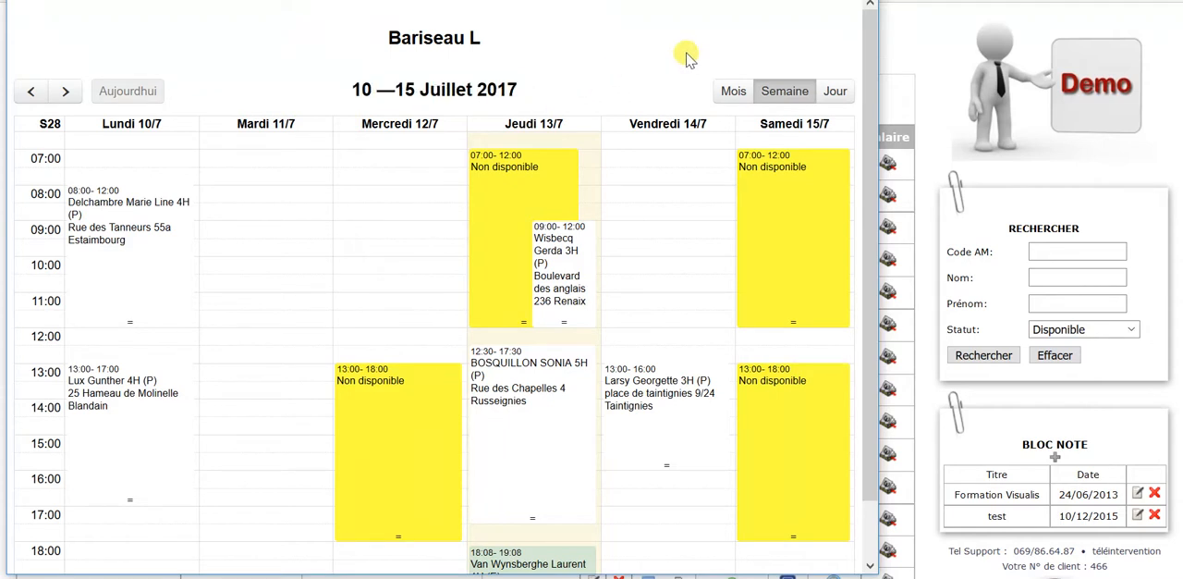
# Browse the weekly planning back to 19–24 June 2017, forward to 17–22 July, and return to the current week.
pyautogui.click(30, 96)
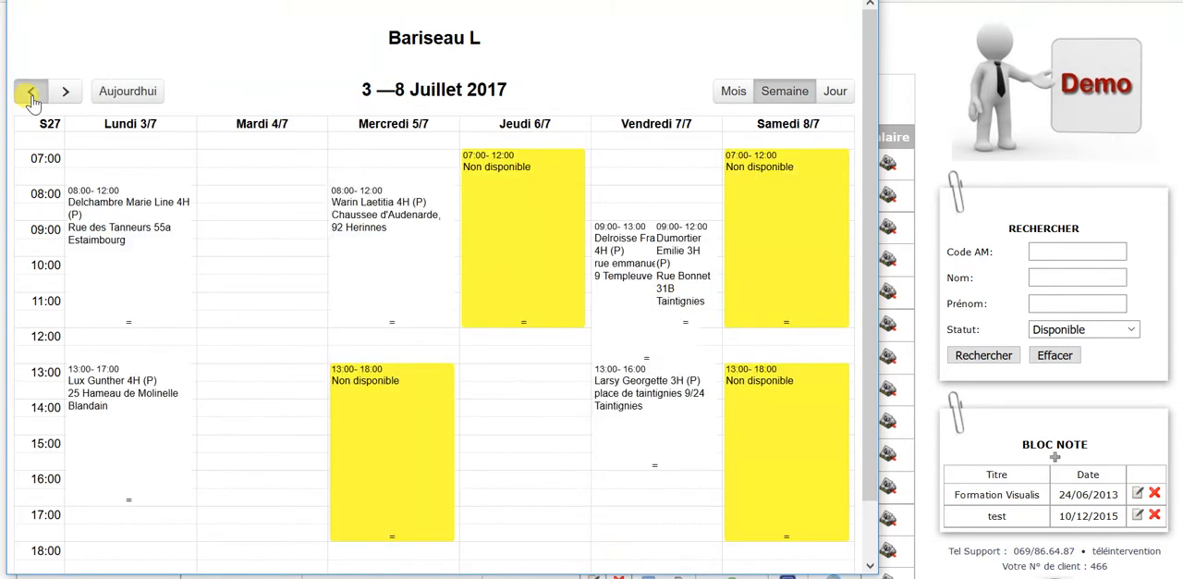
pyautogui.click(31, 96)
pyautogui.click(31, 96)
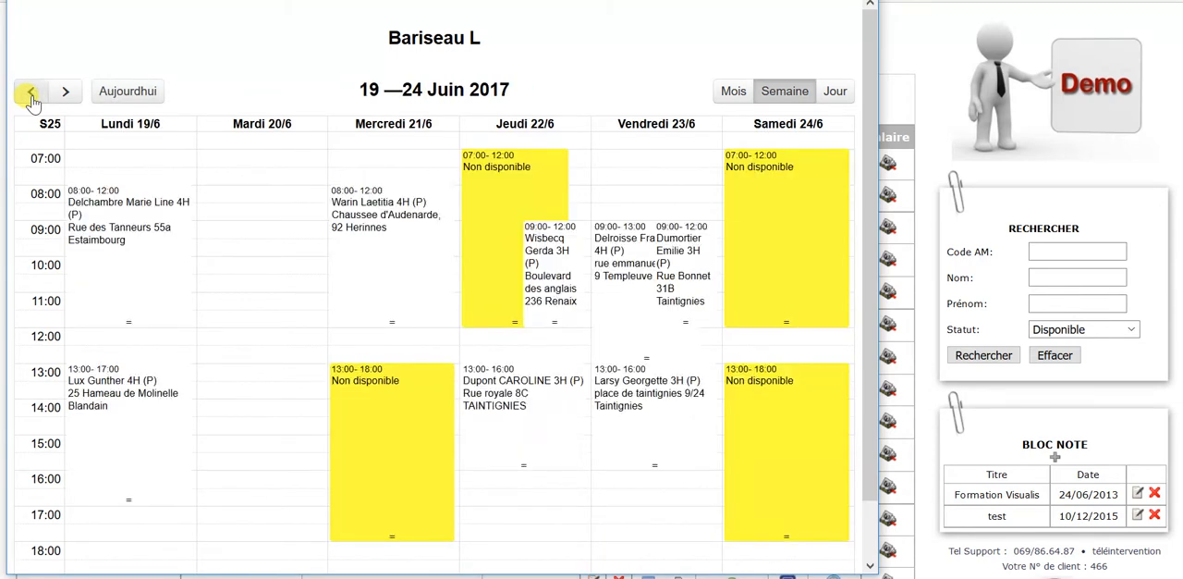
pyautogui.click(70, 96)
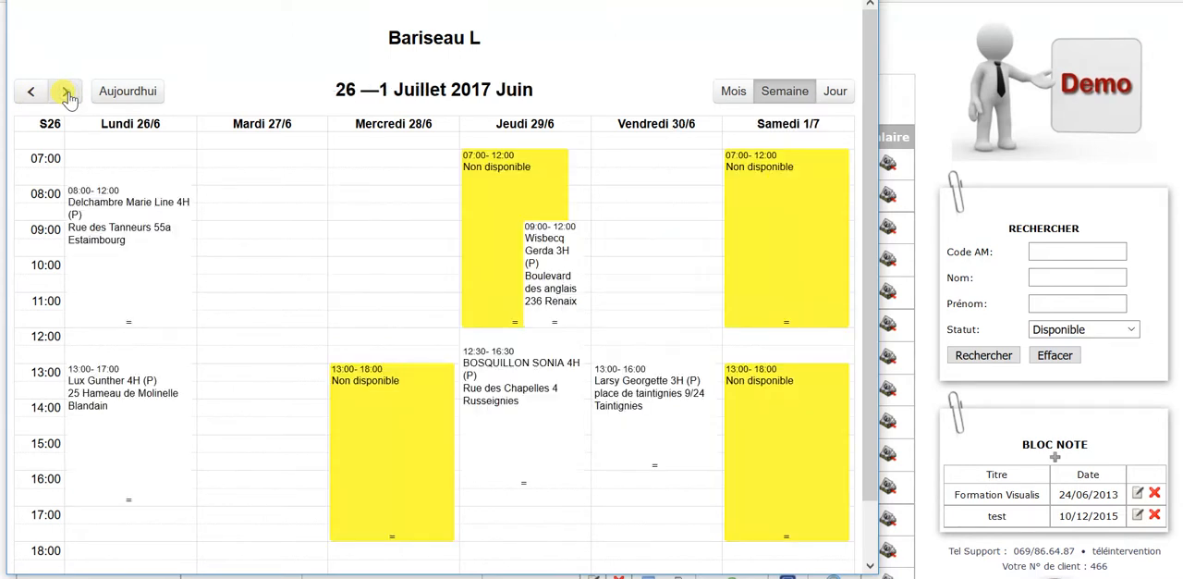
pyautogui.click(69, 93)
pyautogui.click(69, 92)
pyautogui.click(68, 92)
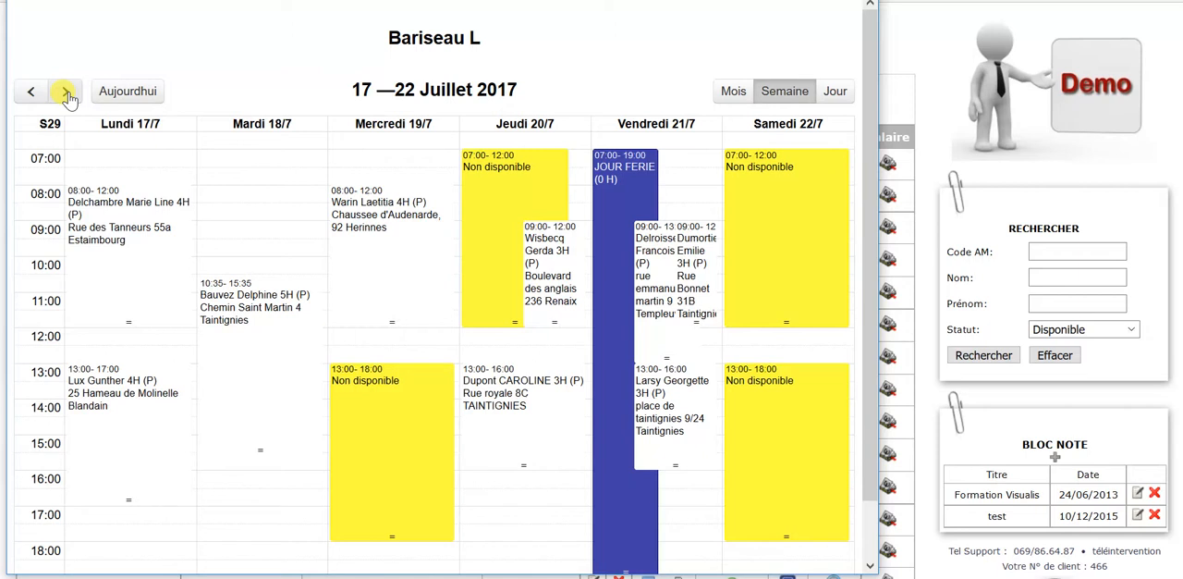
pyautogui.click(133, 97)
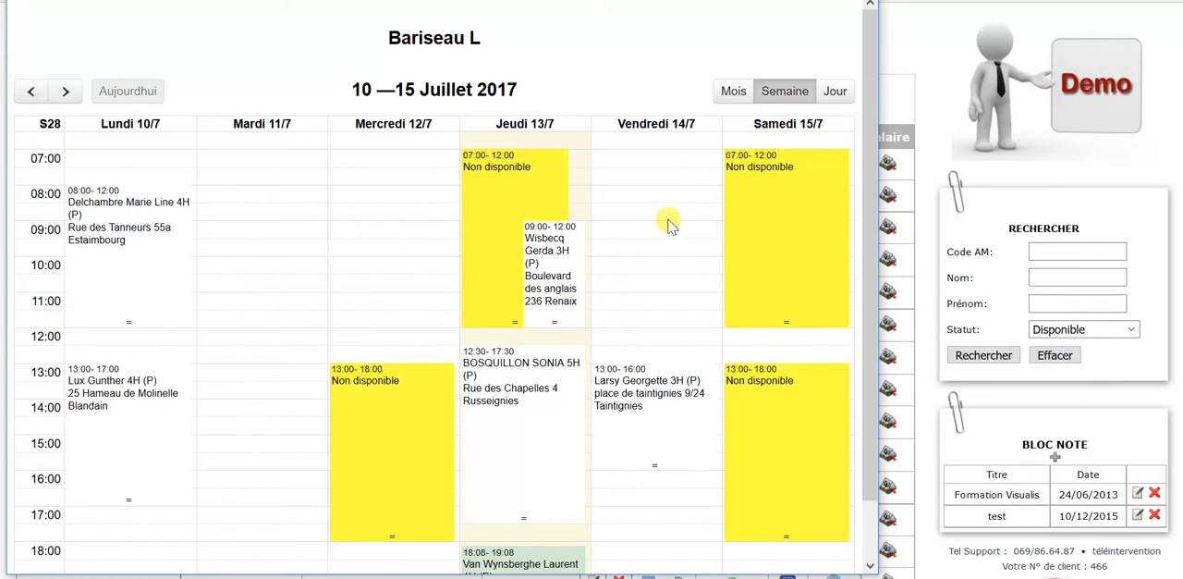
# Examine the monthly planning for May 2017, return to the current date and restore the weekly view.
pyautogui.click(732, 92)
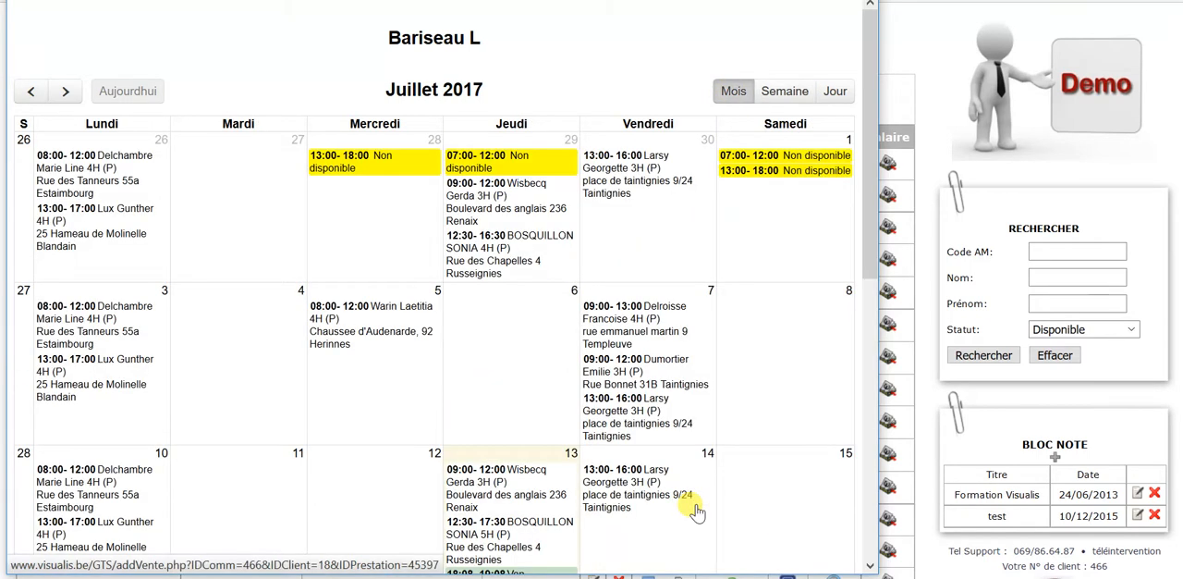
pyautogui.click(28, 92)
pyautogui.click(23, 97)
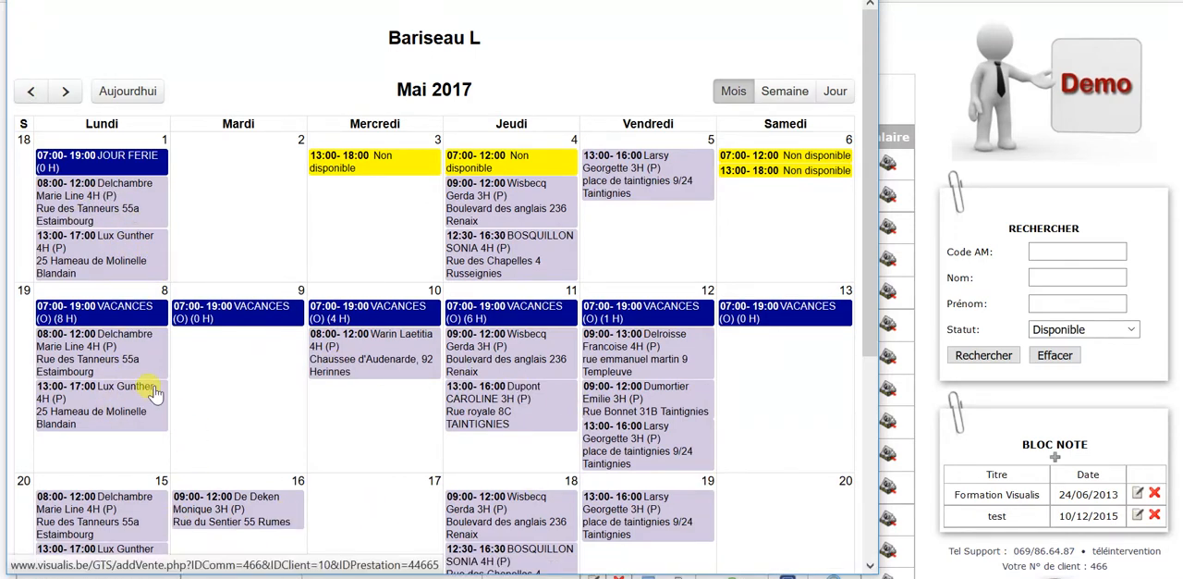
pyautogui.scroll(-1, 143, 372)
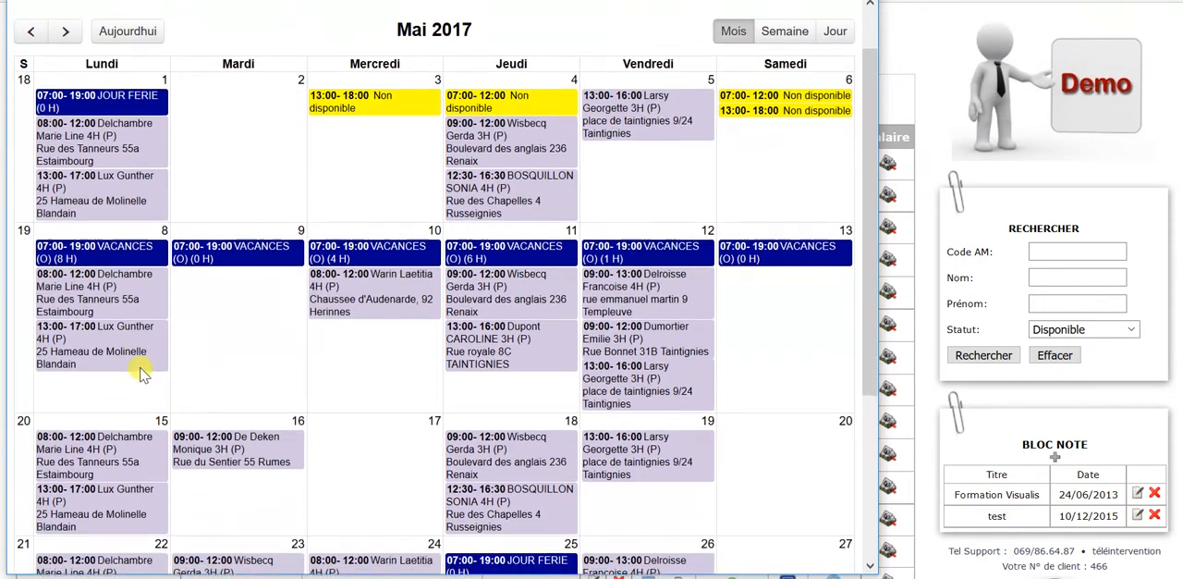
pyautogui.scroll(1, 142, 370)
pyautogui.scroll(-1, 139, 370)
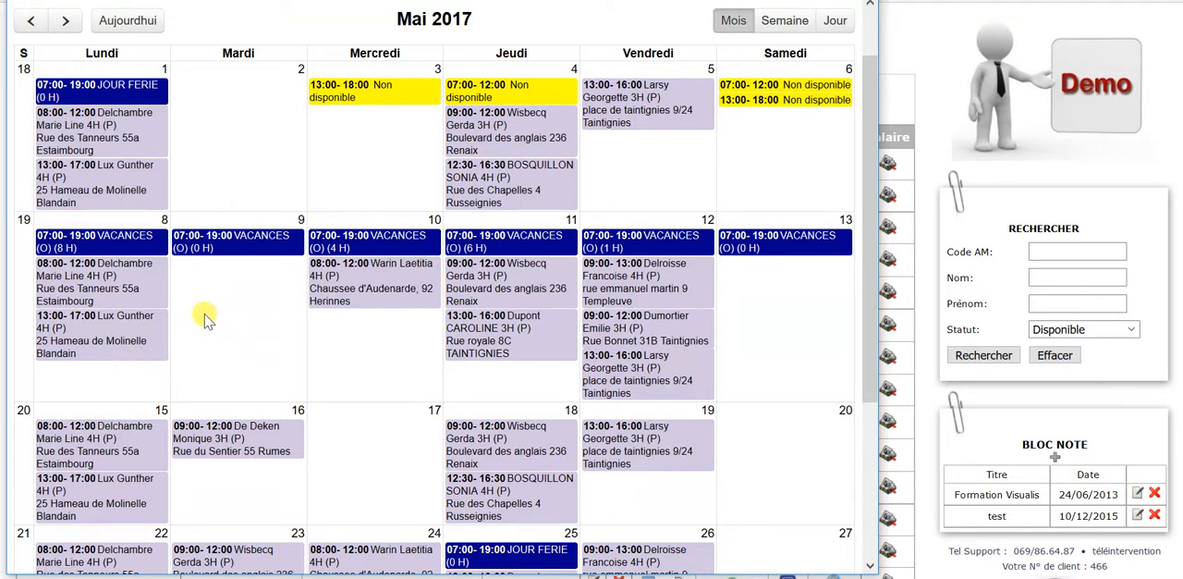
pyautogui.scroll(1, 205, 319)
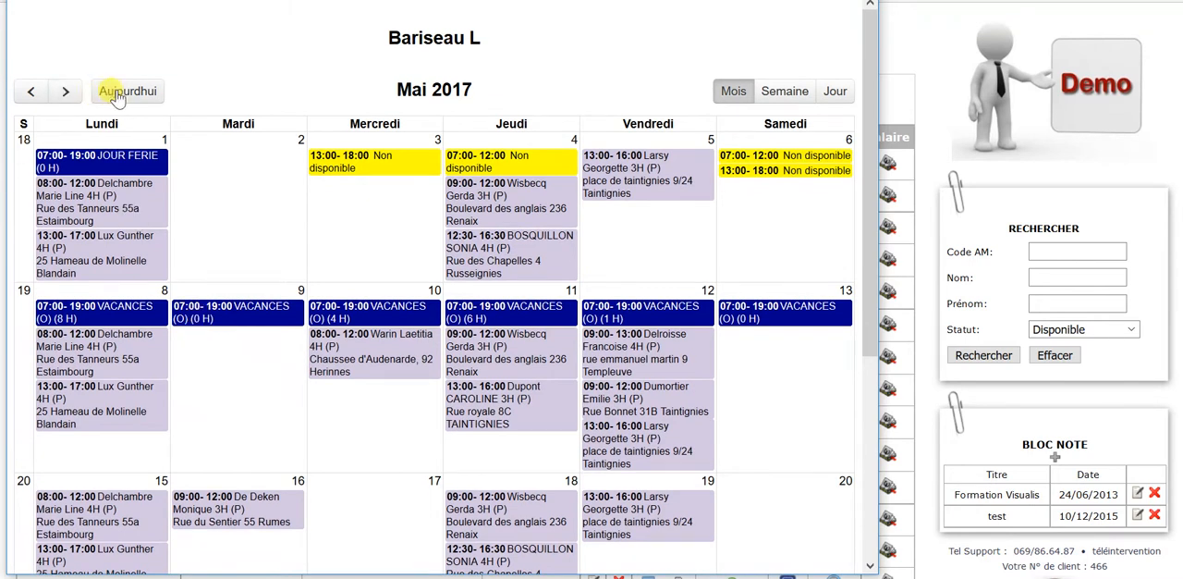
pyautogui.click(117, 95)
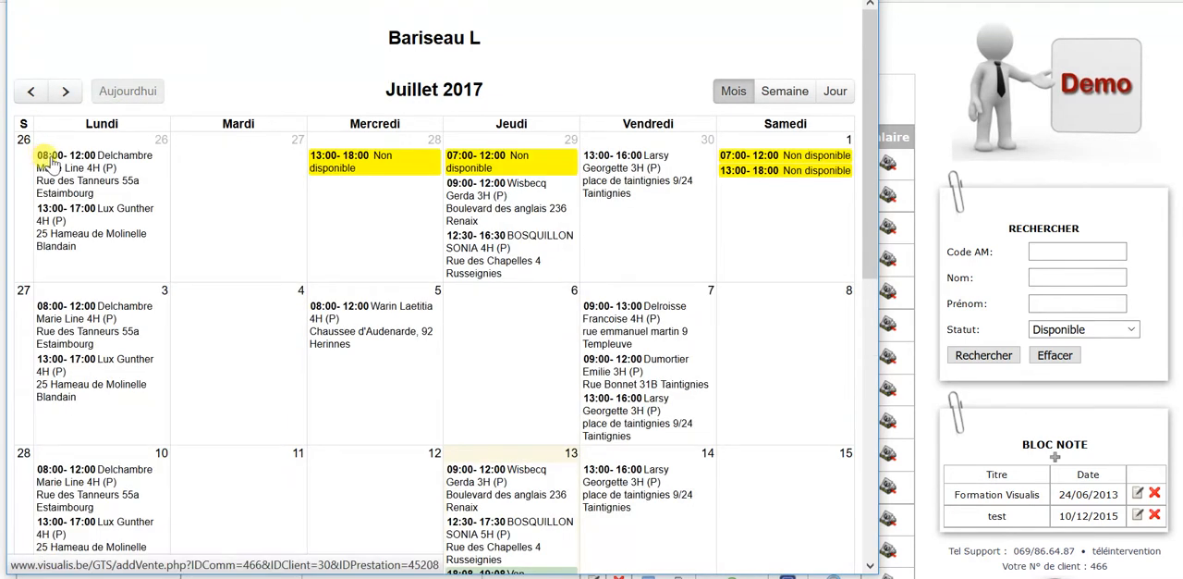
pyautogui.click(784, 90)
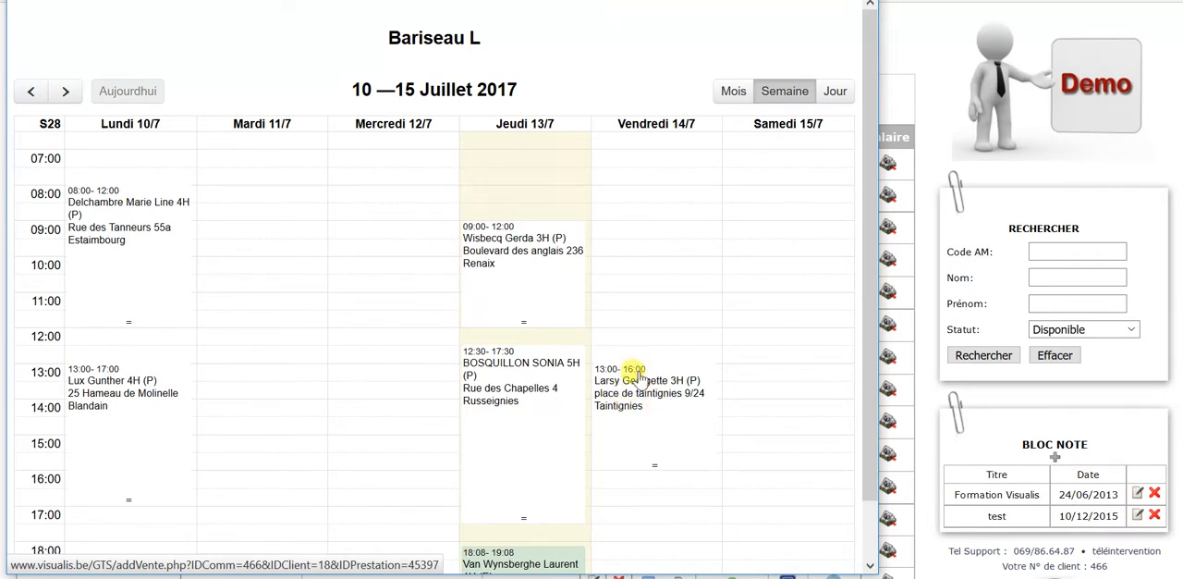
# Open the service planned on Friday 14/07 at 13:00 and review its client details and hours.
pyautogui.click(636, 397)
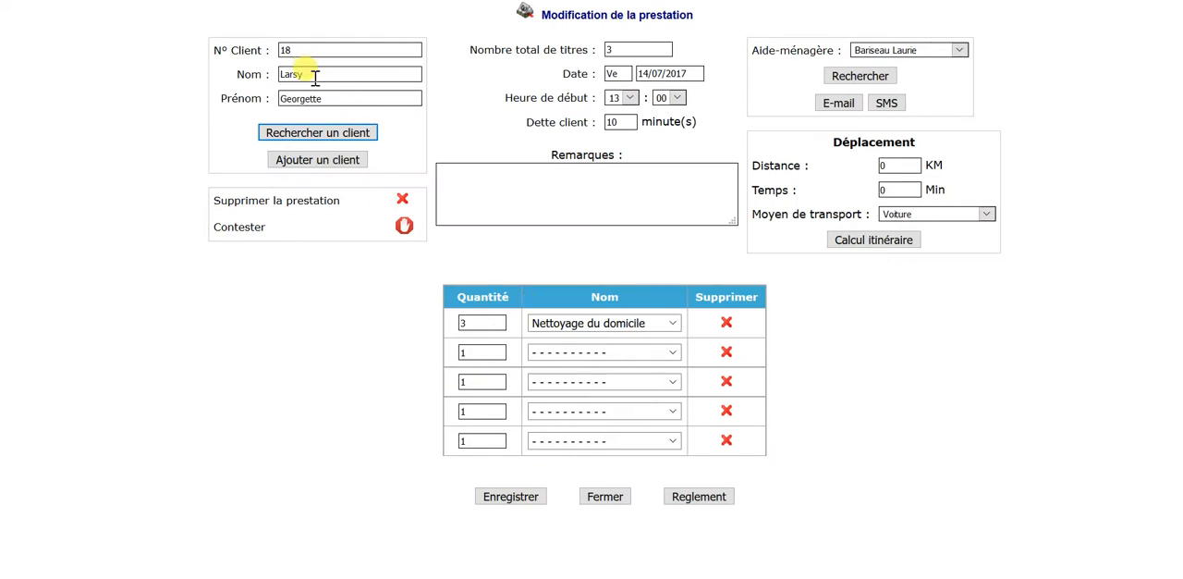
pyautogui.moveTo(340, 96); pyautogui.dragTo(270, 57)
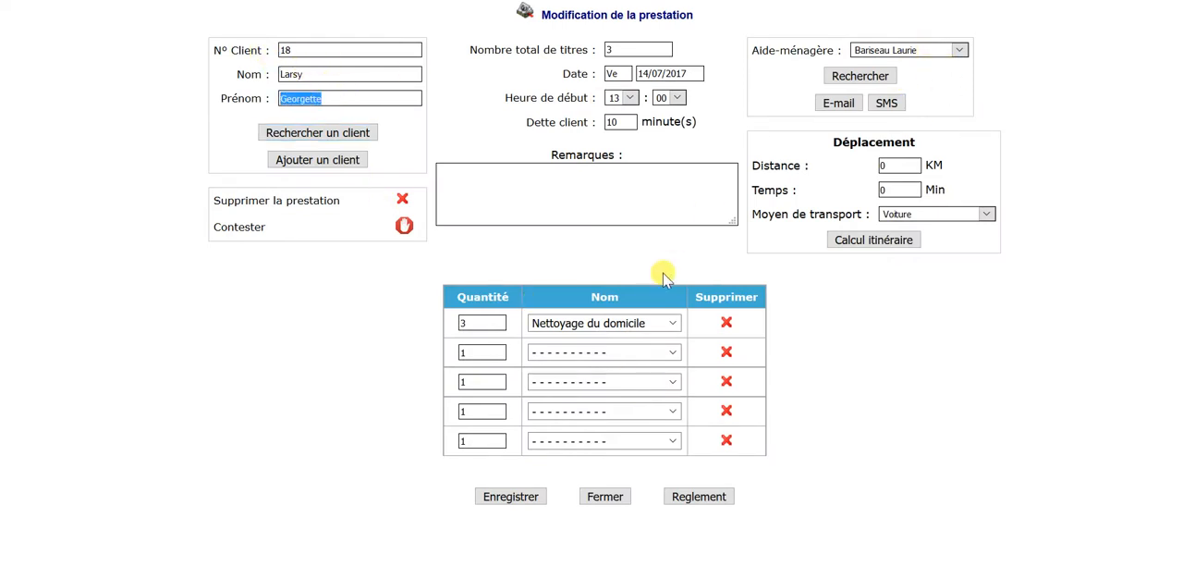
pyautogui.moveTo(473, 320); pyautogui.dragTo(443, 317)
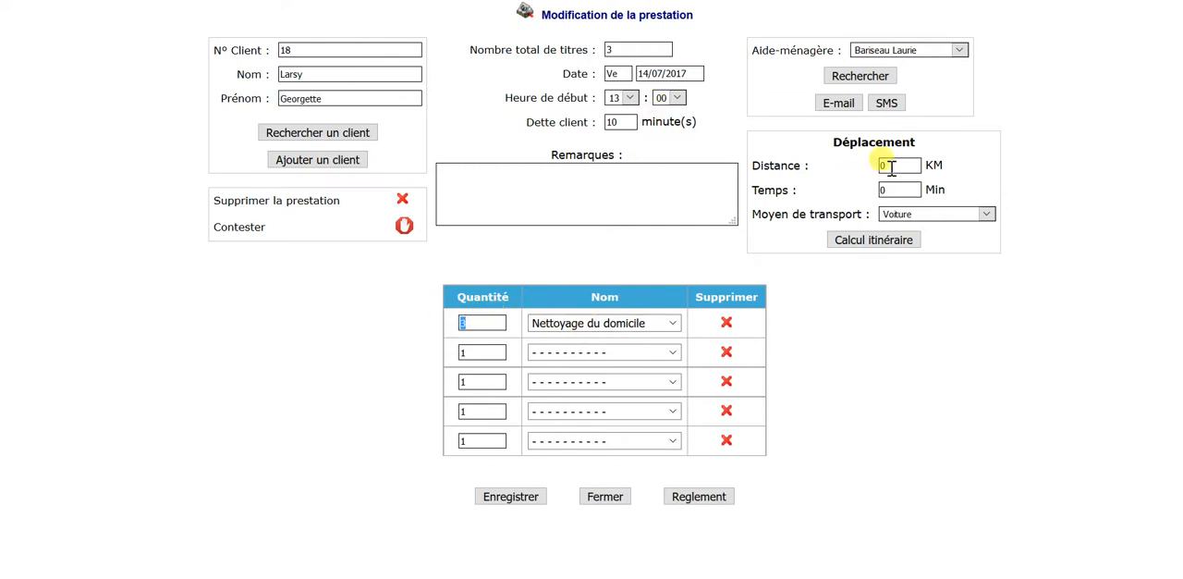
# Calculate the travel route by car for the service and save the distance and duration to it.
pyautogui.click(887, 242)
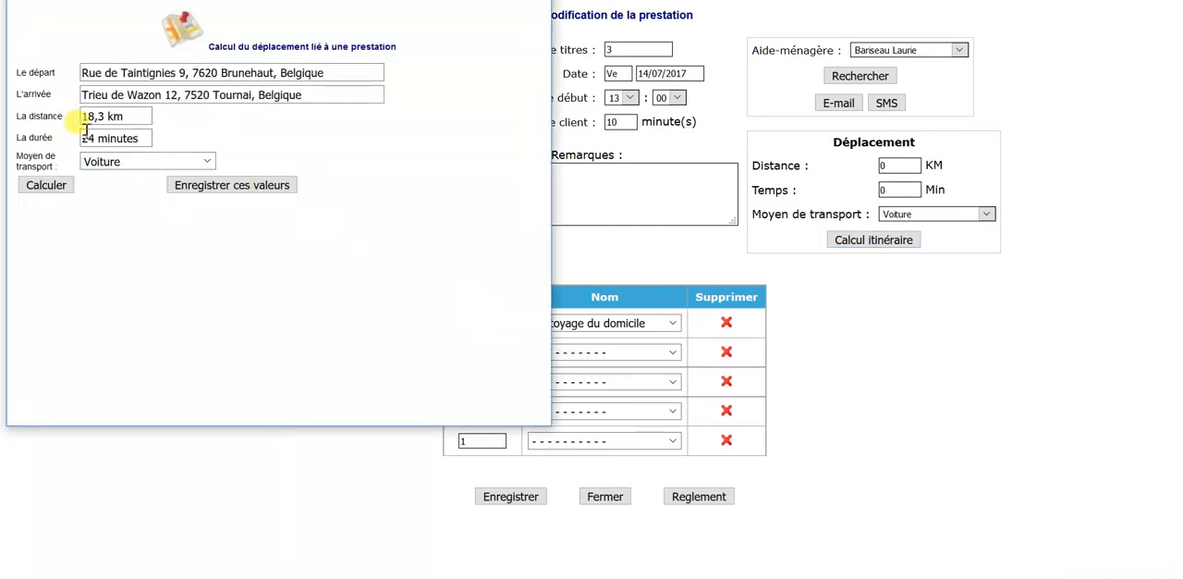
pyautogui.moveTo(81, 117); pyautogui.dragTo(137, 117)
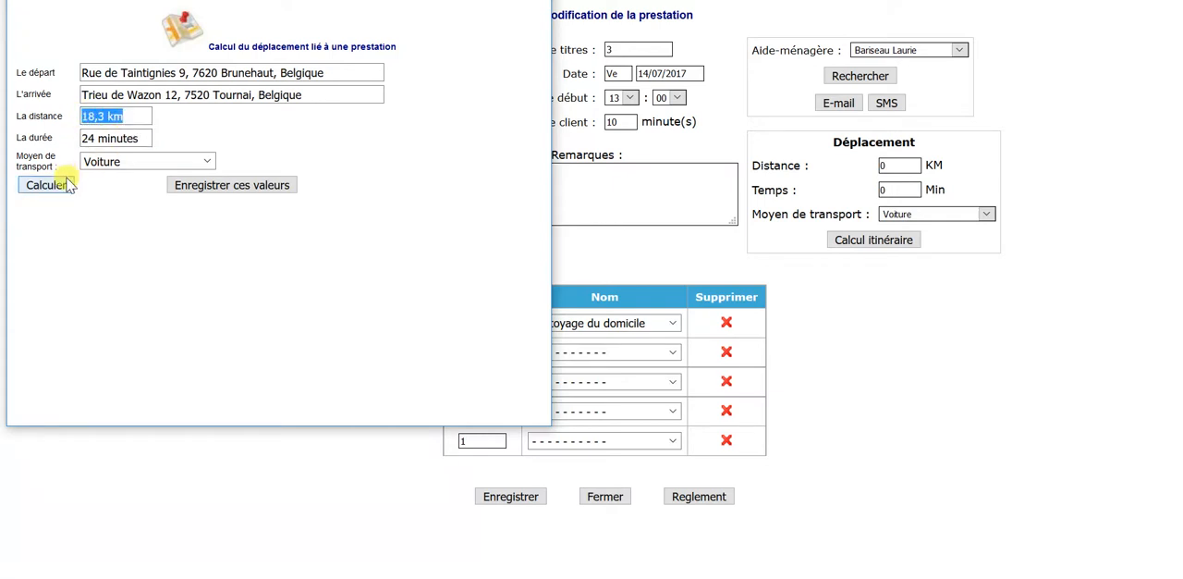
pyautogui.click(267, 189)
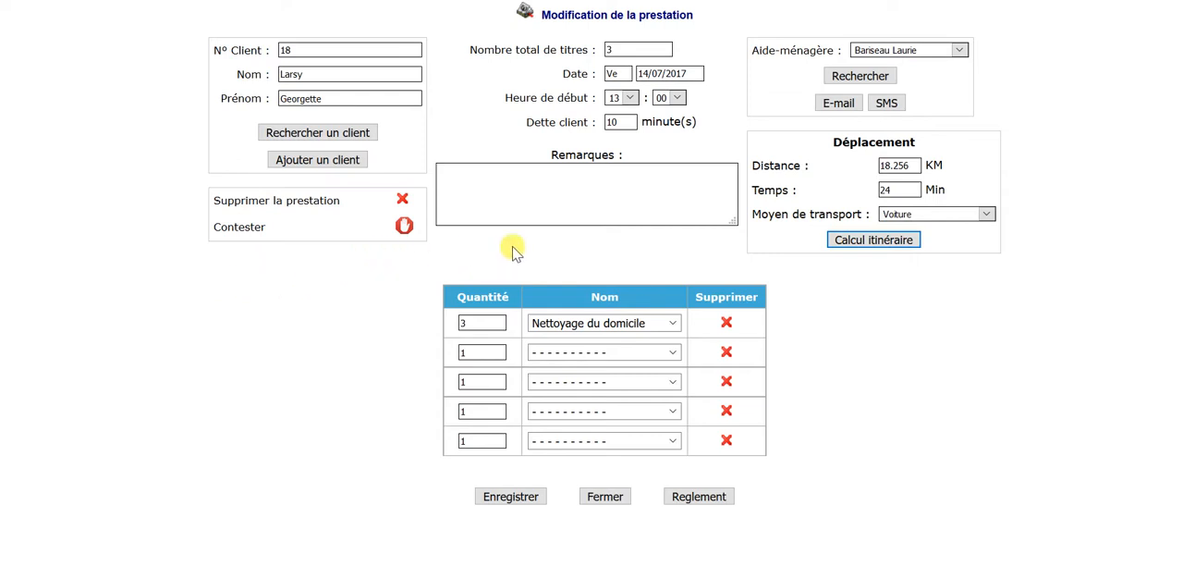
# Set the service's start time to 10:00 and save the service.
pyautogui.click(632, 99)
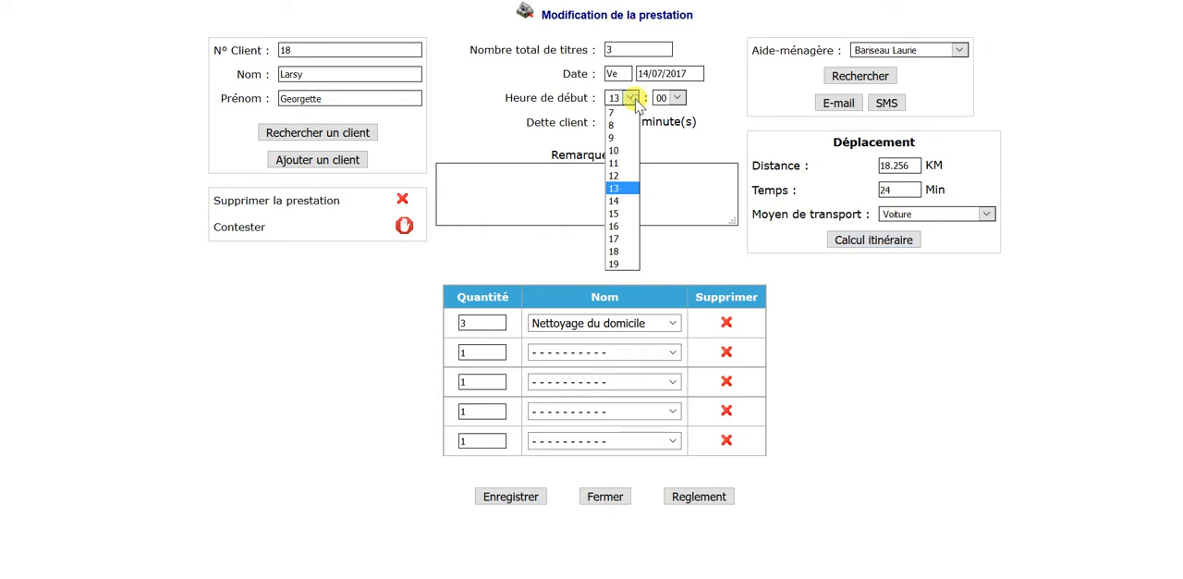
pyautogui.click(629, 151)
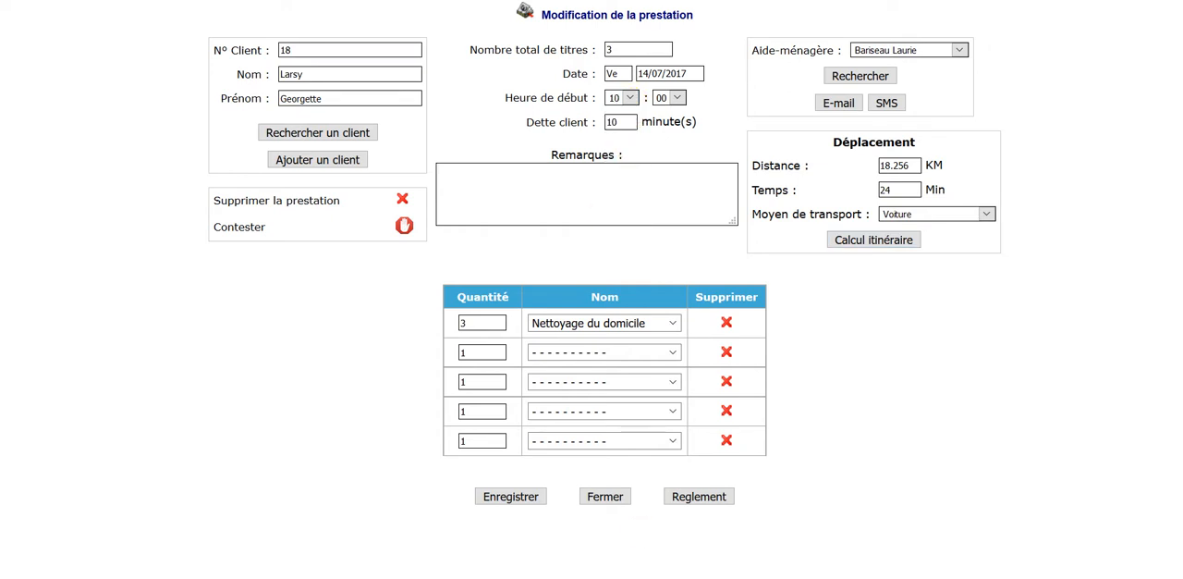
pyautogui.click(507, 496)
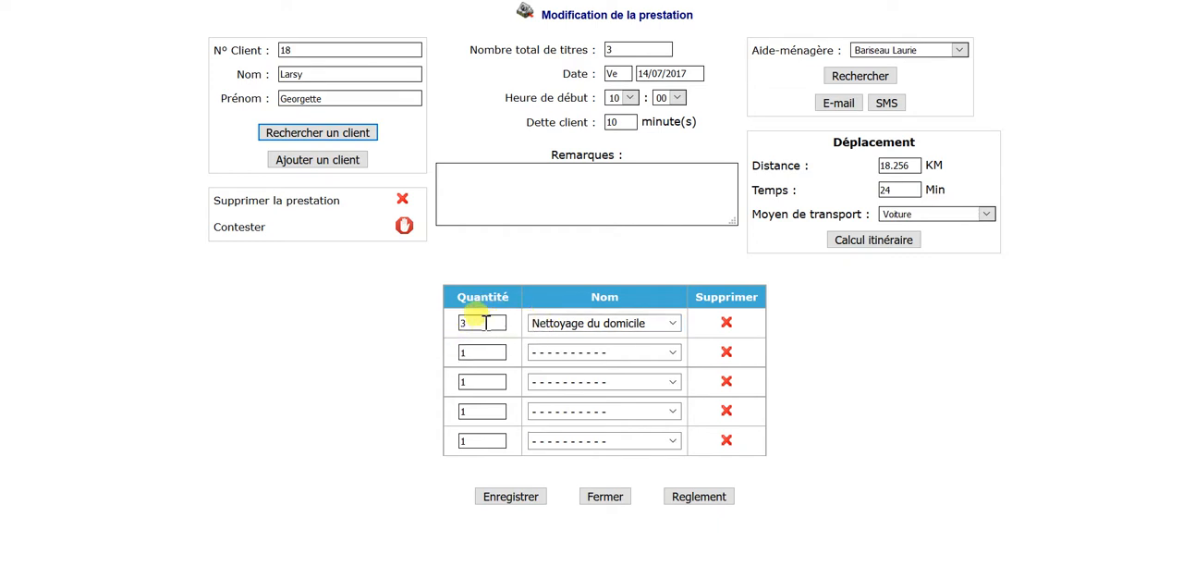
# Add a second service line "Préparation de repas" with quantity 2, save the service and close its form.
pyautogui.doubleClick(495, 321)
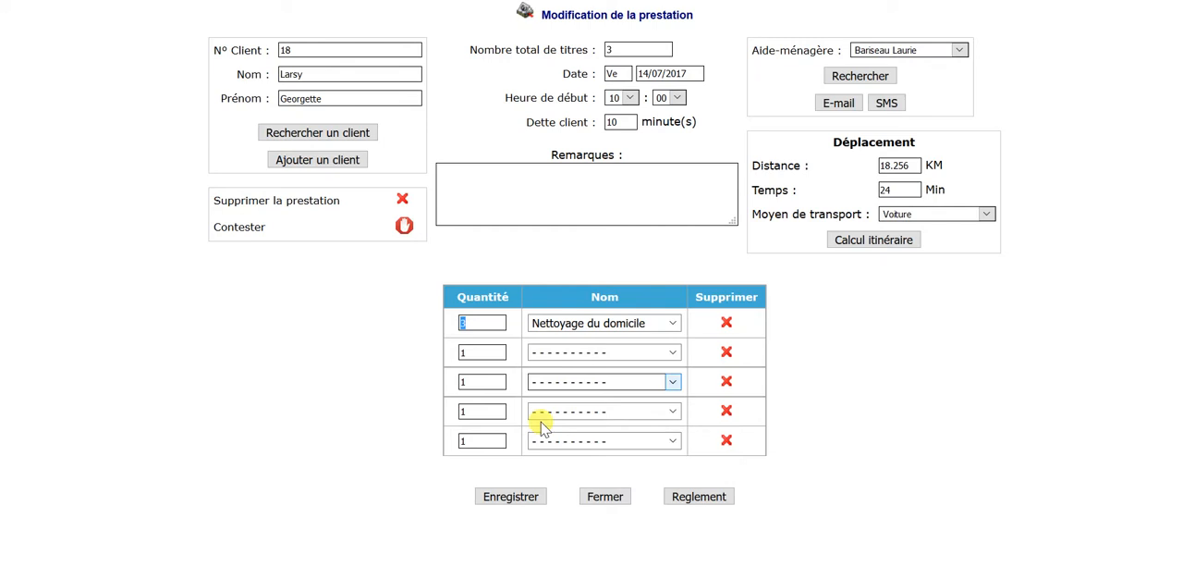
pyautogui.click(607, 352)
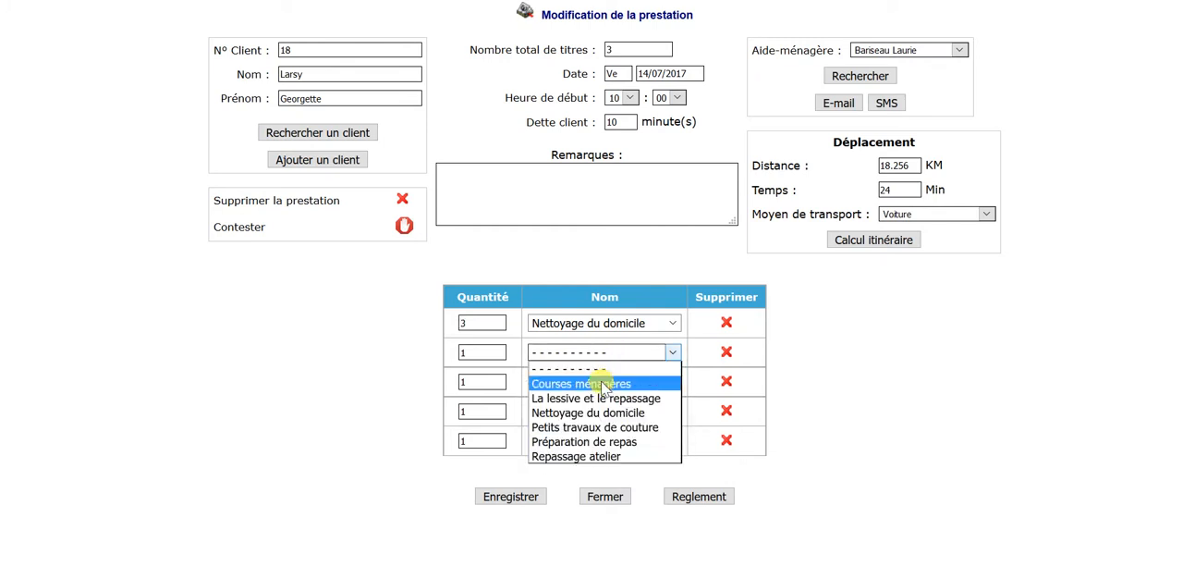
pyautogui.click(596, 442)
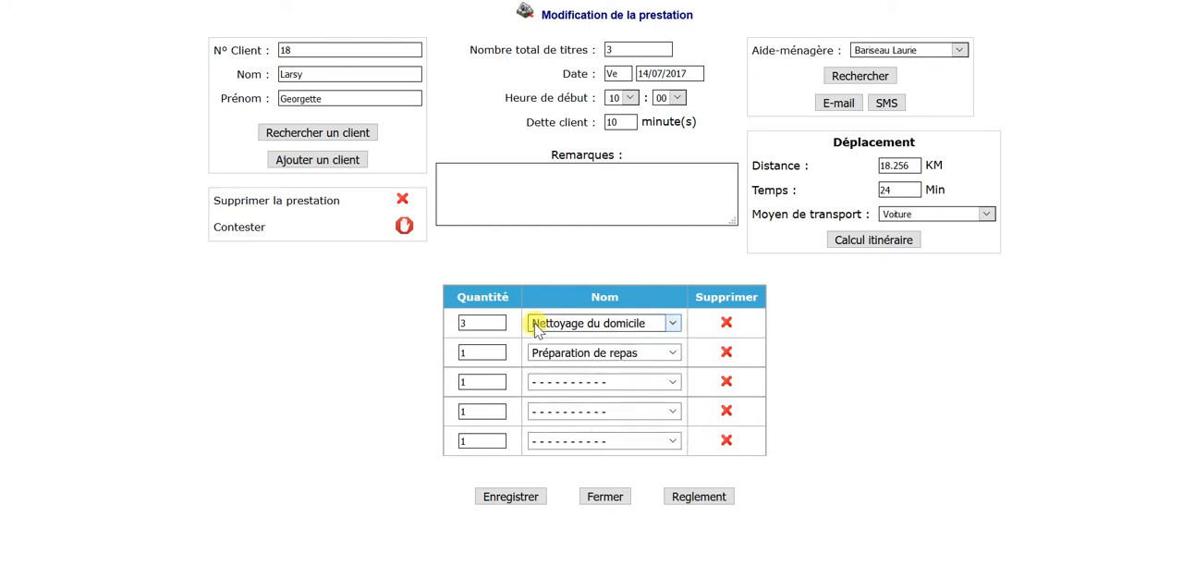
pyautogui.doubleClick(476, 351)
pyautogui.write('2')
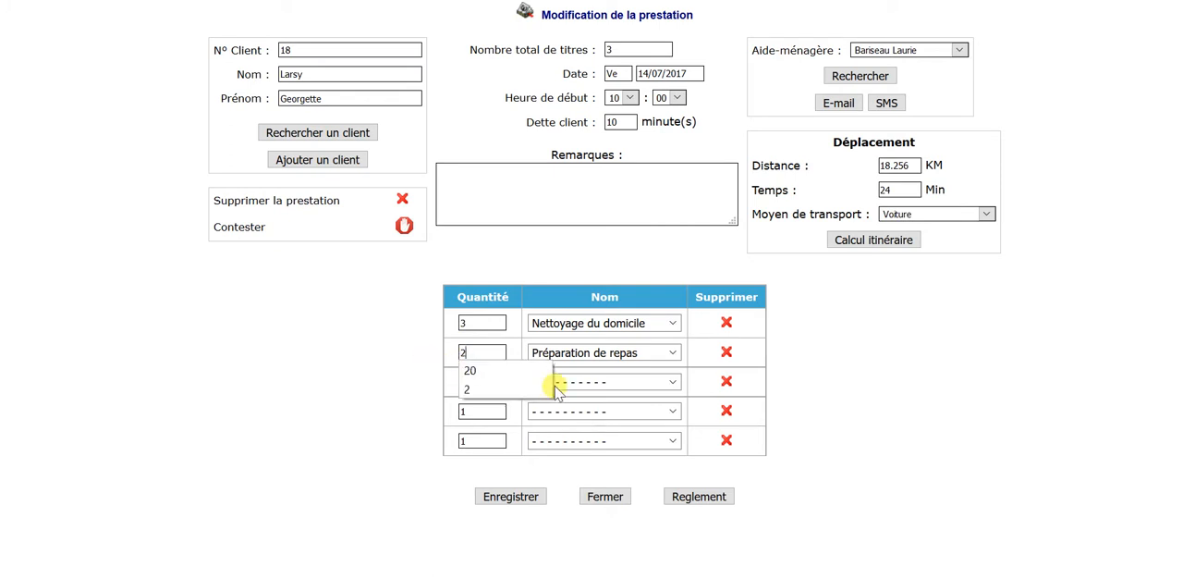
pyautogui.click(482, 496)
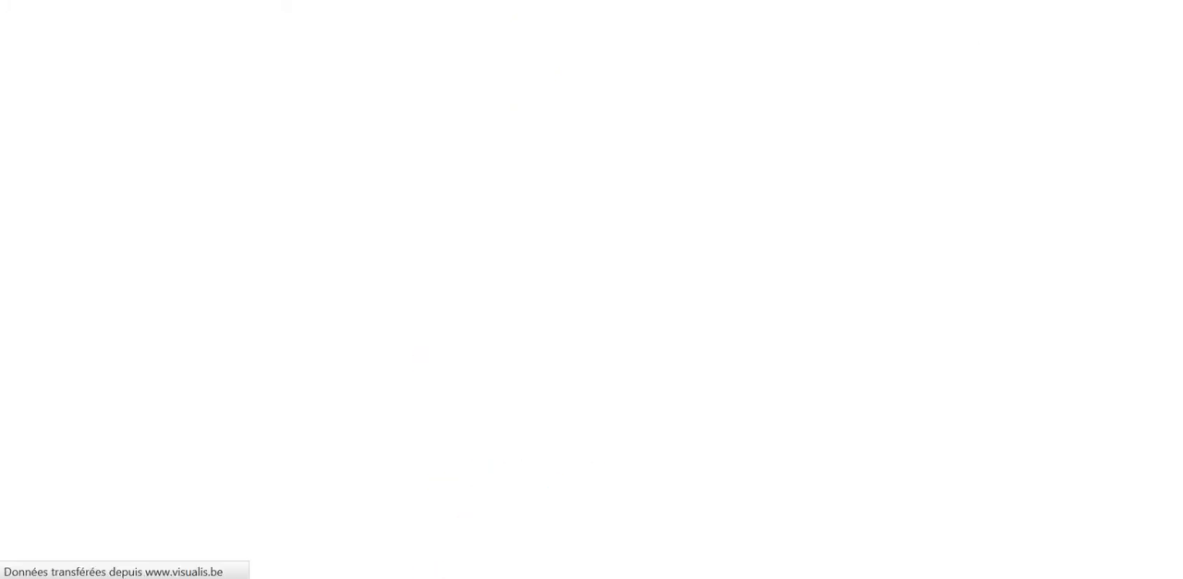
pyautogui.click(607, 497)
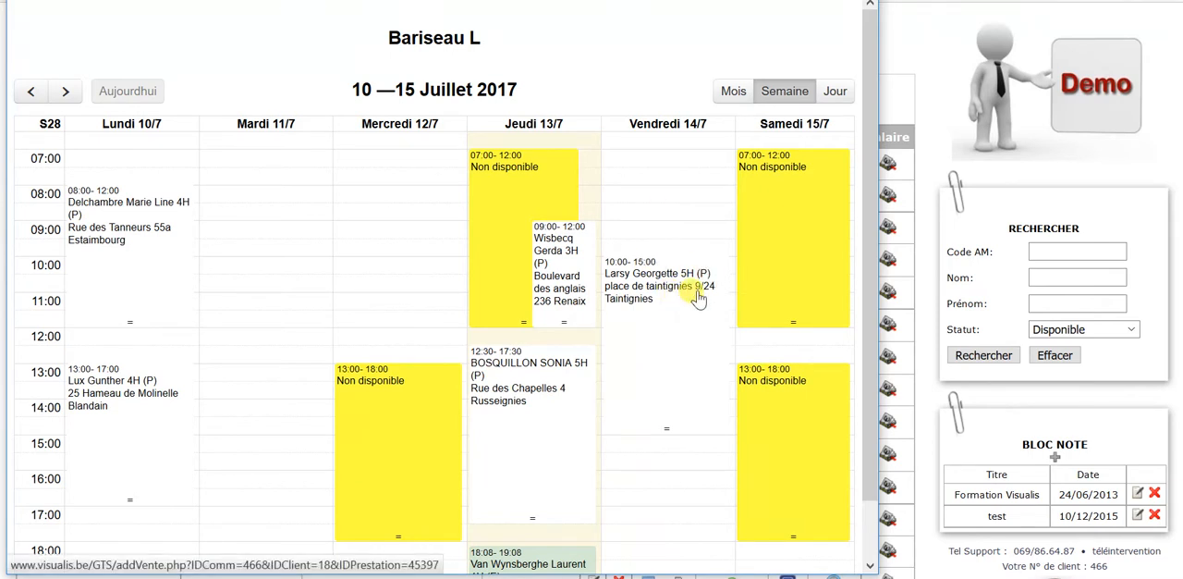
# Move the Friday 14/07 service to Wednesday 12/07 at 07:30 in the weekly planning.
pyautogui.moveTo(684, 294); pyautogui.dragTo(395, 176)
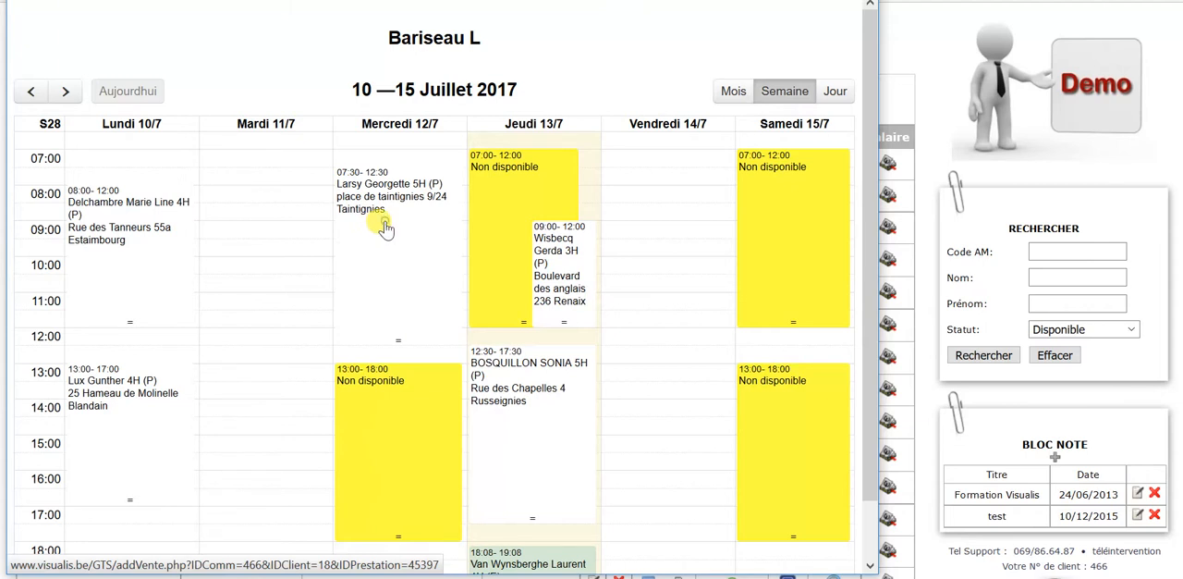
# Delete the Wednesday 12/07 07:30 service with reason "Annulation aide-ménagère" and absence code "VACANCES (O)", and confirm the deletion.
pyautogui.click(386, 229)
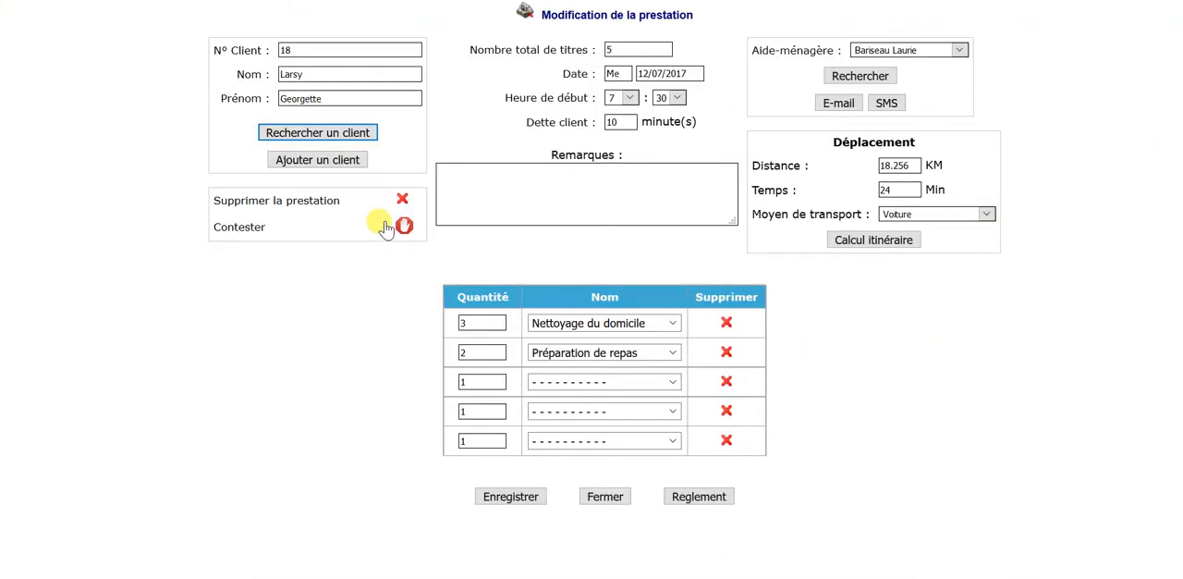
pyautogui.click(403, 199)
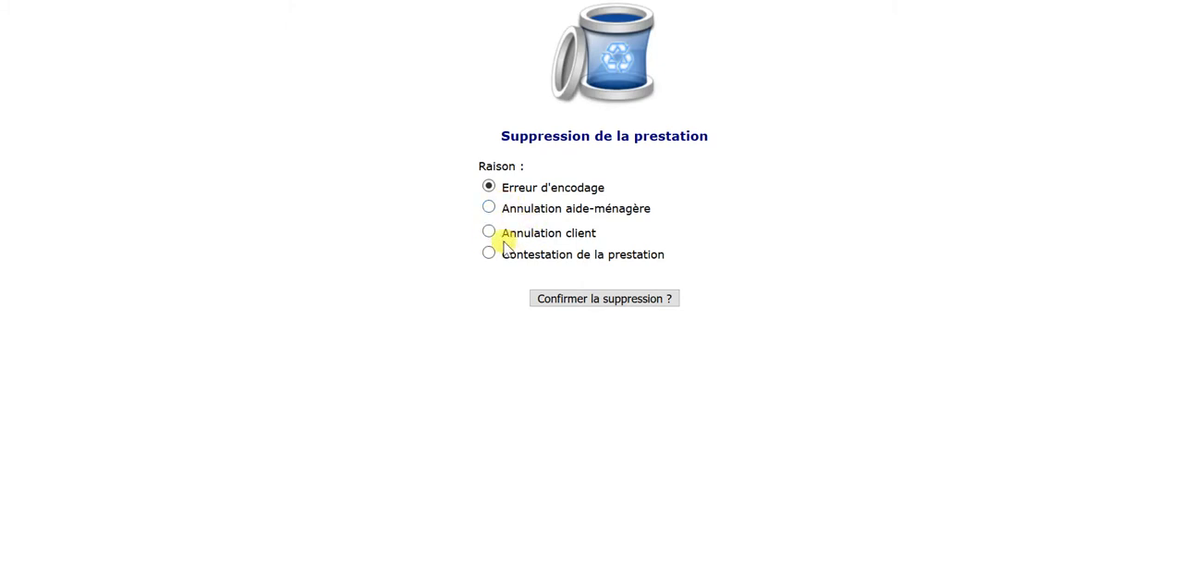
pyautogui.click(490, 235)
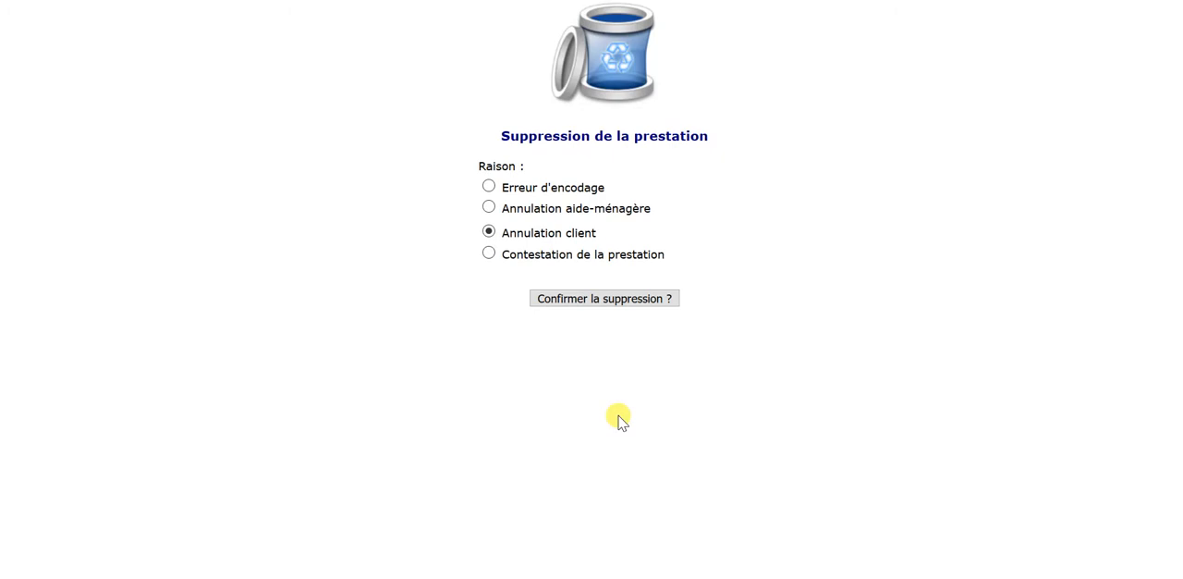
pyautogui.click(488, 209)
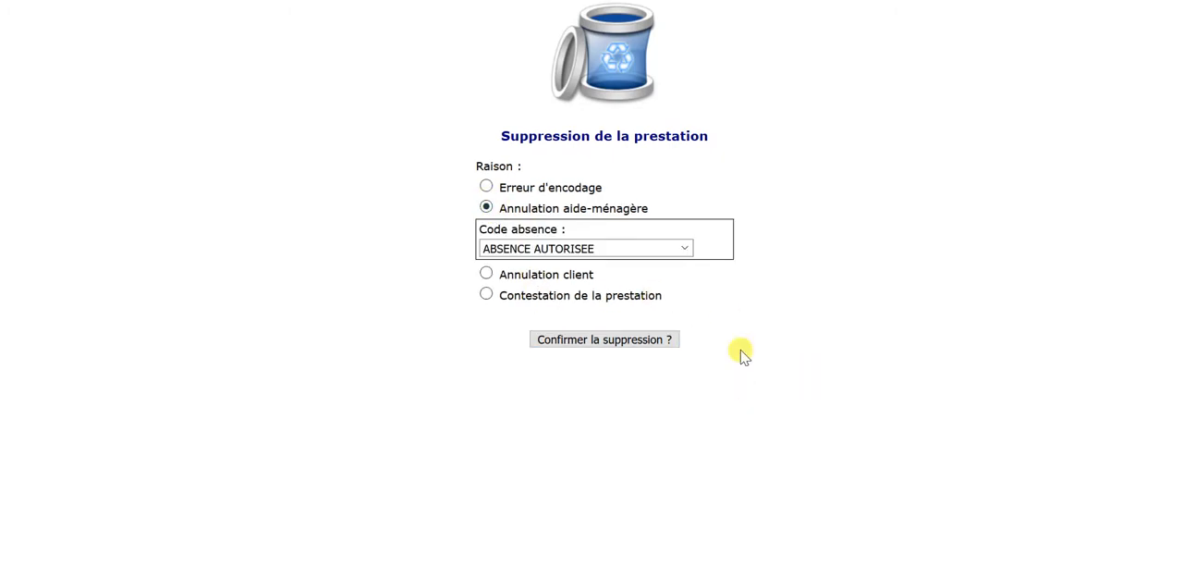
pyautogui.click(531, 248)
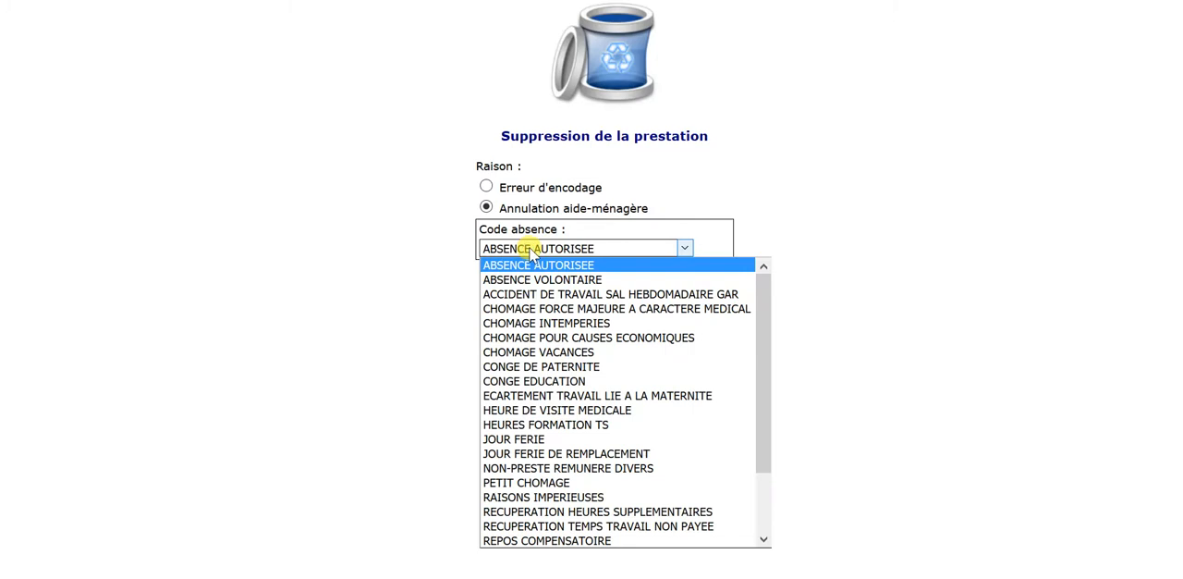
pyautogui.scroll(-2, 550, 472)
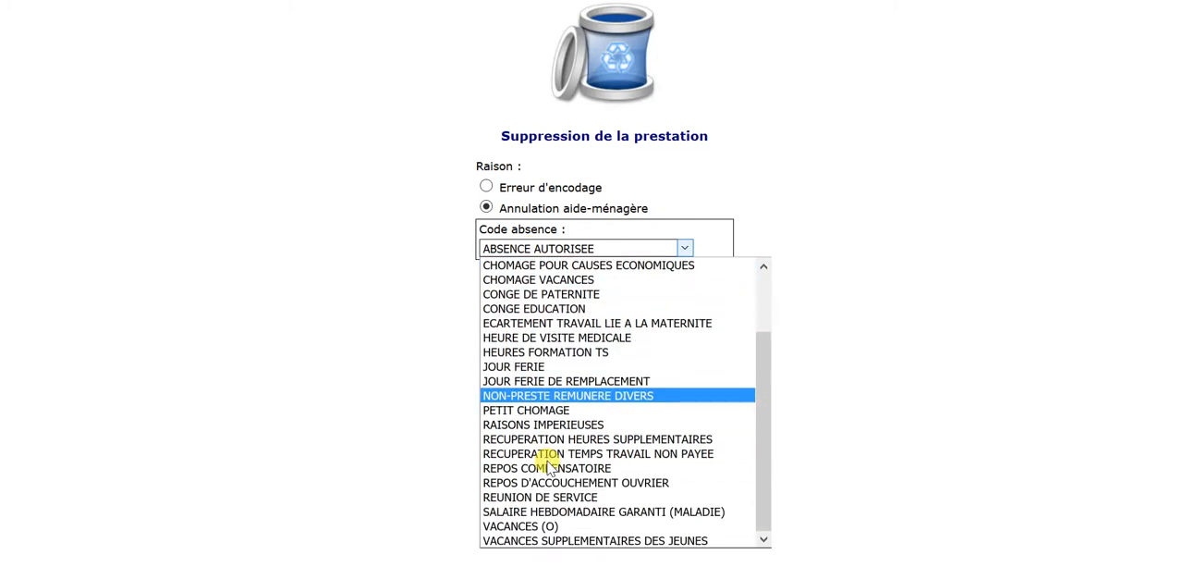
pyautogui.click(529, 526)
pyautogui.click(621, 340)
pyautogui.click(610, 215)
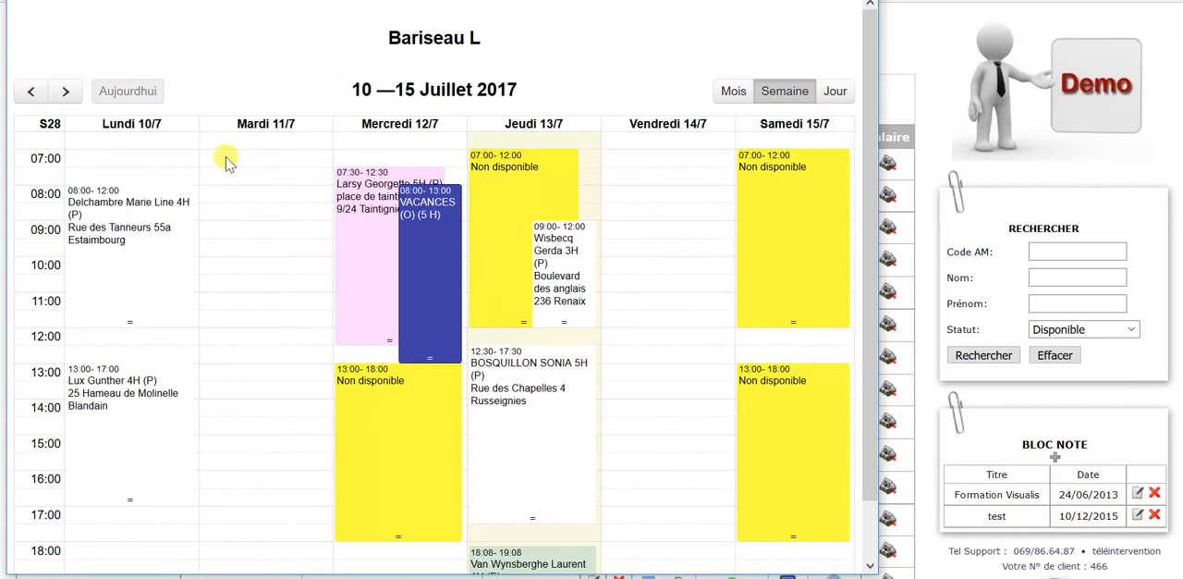
# Set the Monday 17/07 08:00 service's "Nettoyage du domicile" quantity to 2 and start time to 10:00, save it and close its form.
pyautogui.click(61, 91)
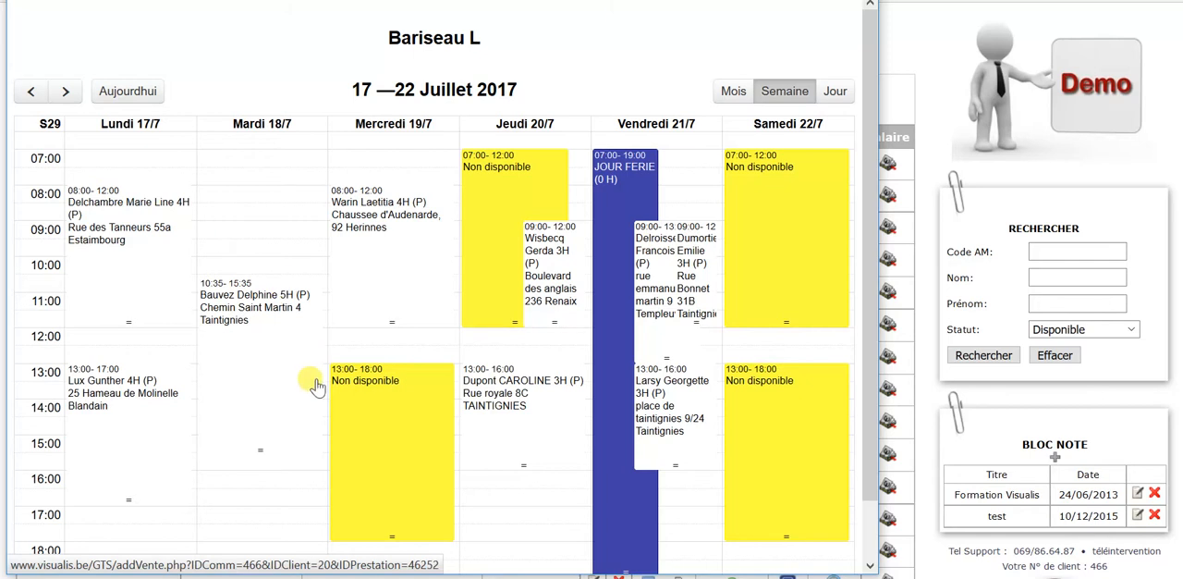
pyautogui.click(29, 92)
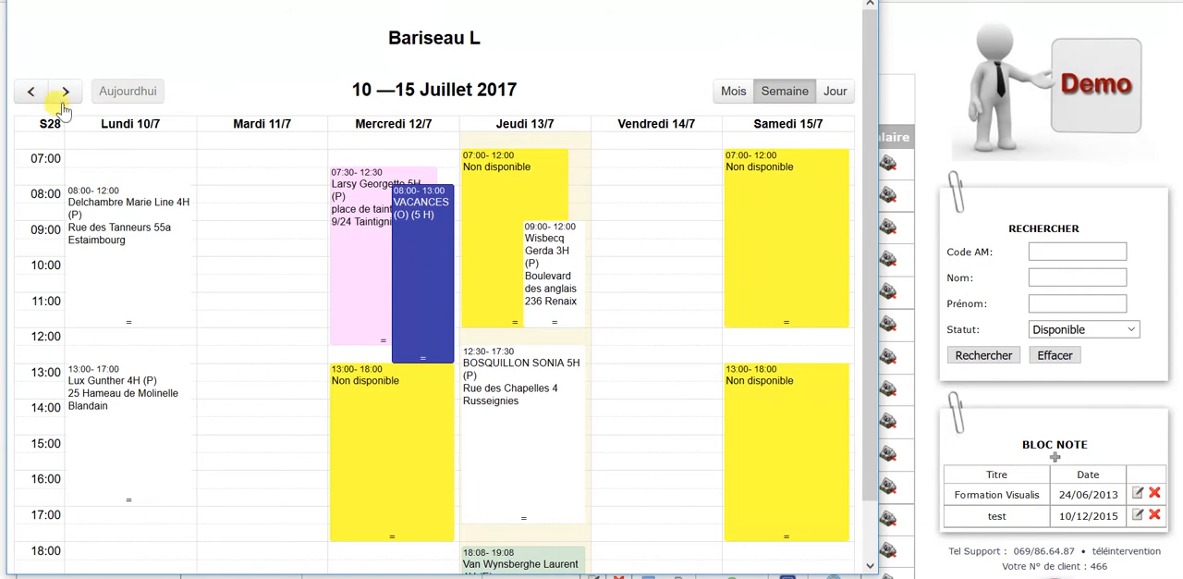
pyautogui.click(64, 91)
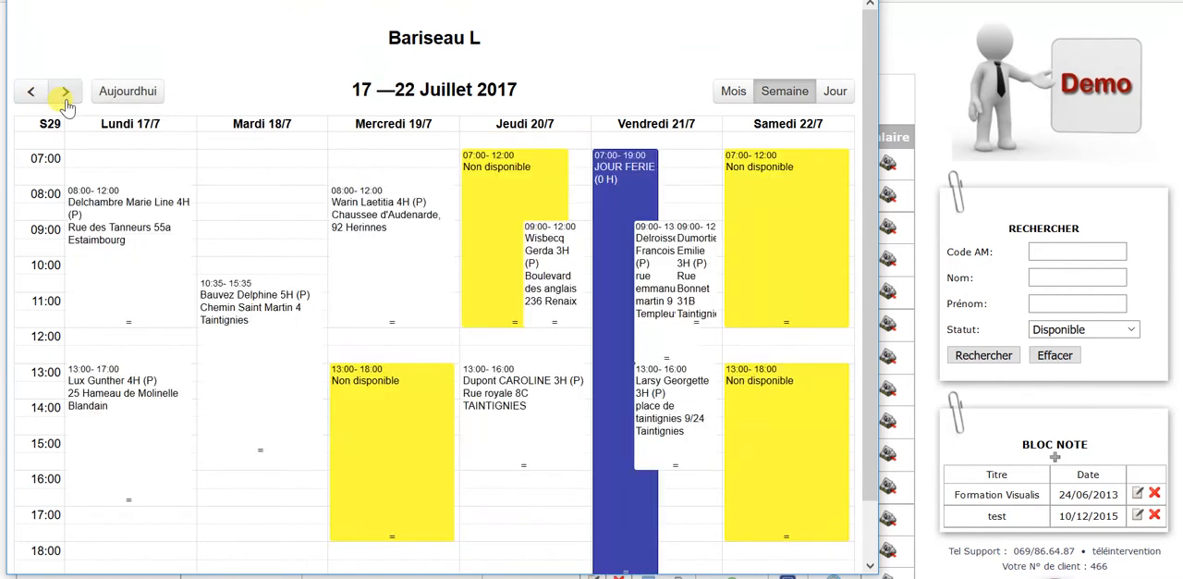
pyautogui.click(132, 225)
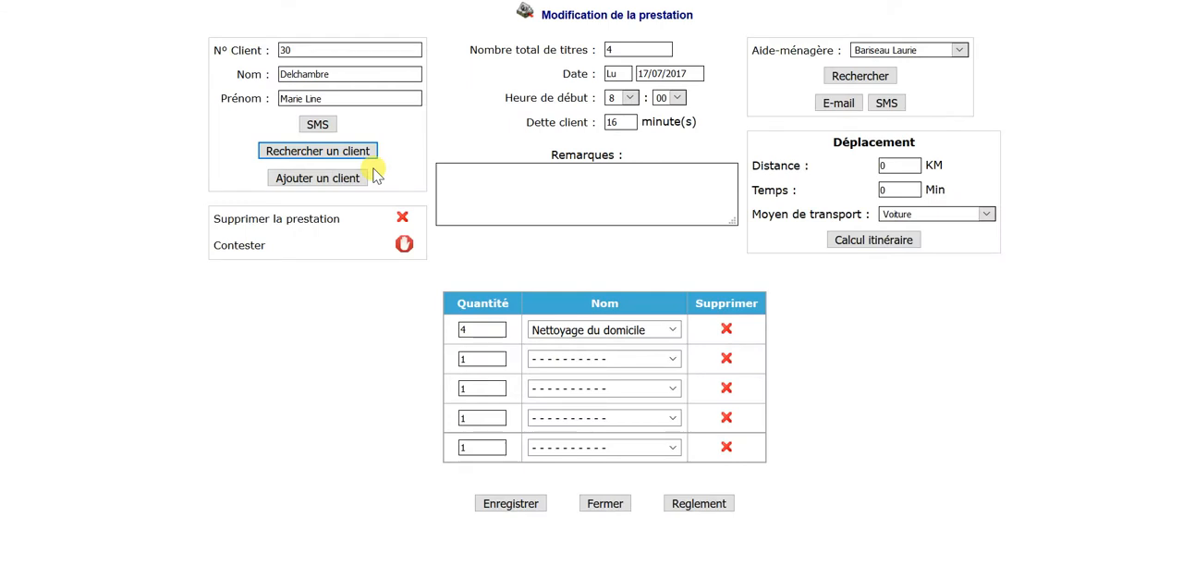
pyautogui.doubleClick(466, 330)
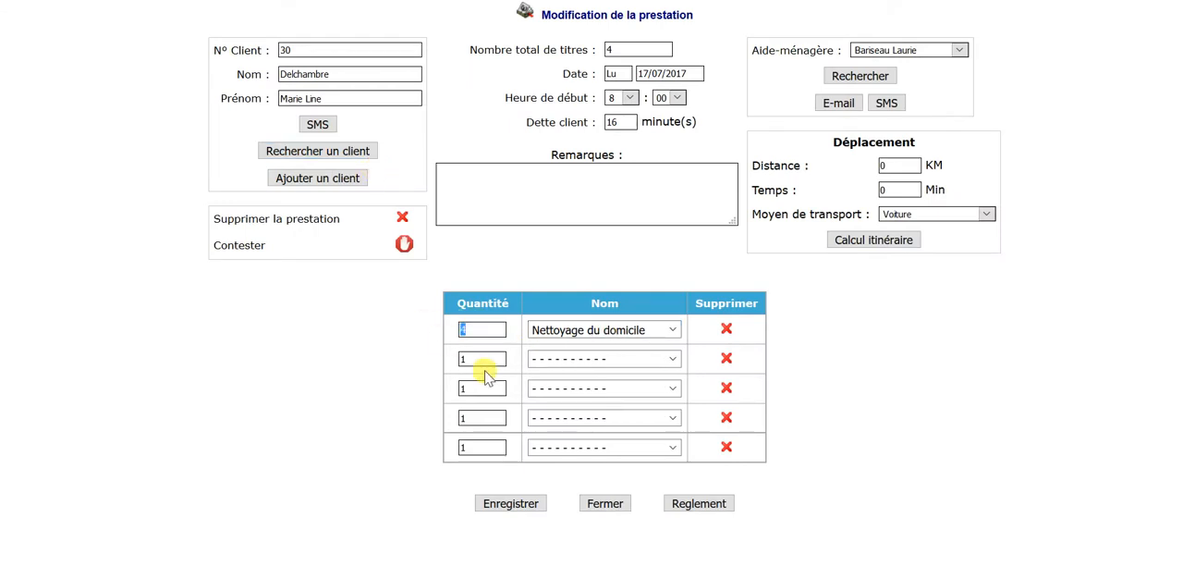
pyautogui.click(628, 98)
pyautogui.click(619, 149)
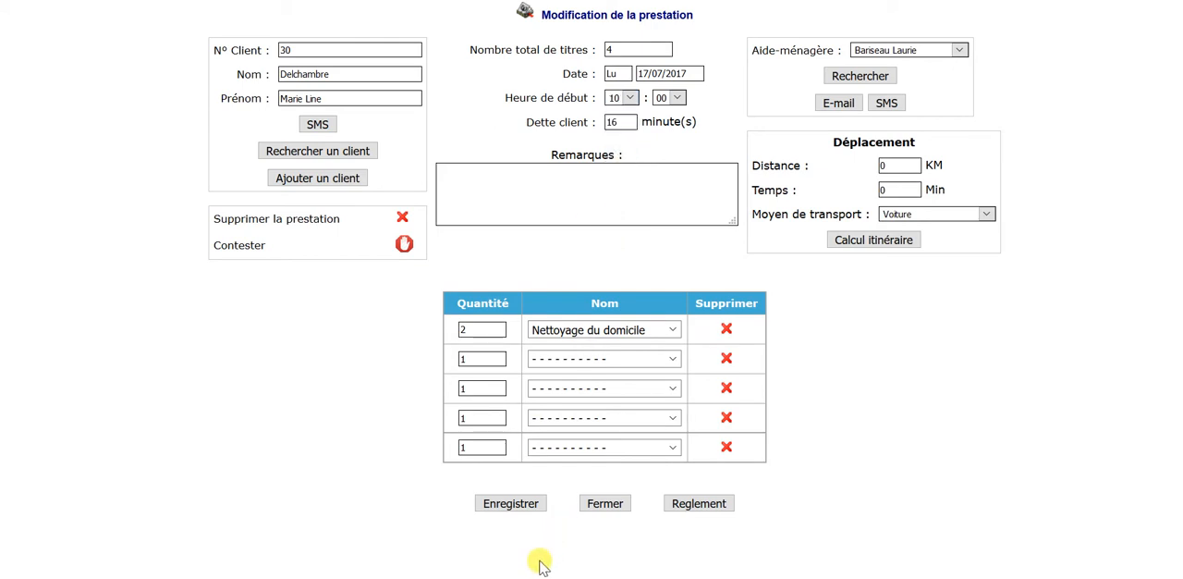
pyautogui.click(523, 512)
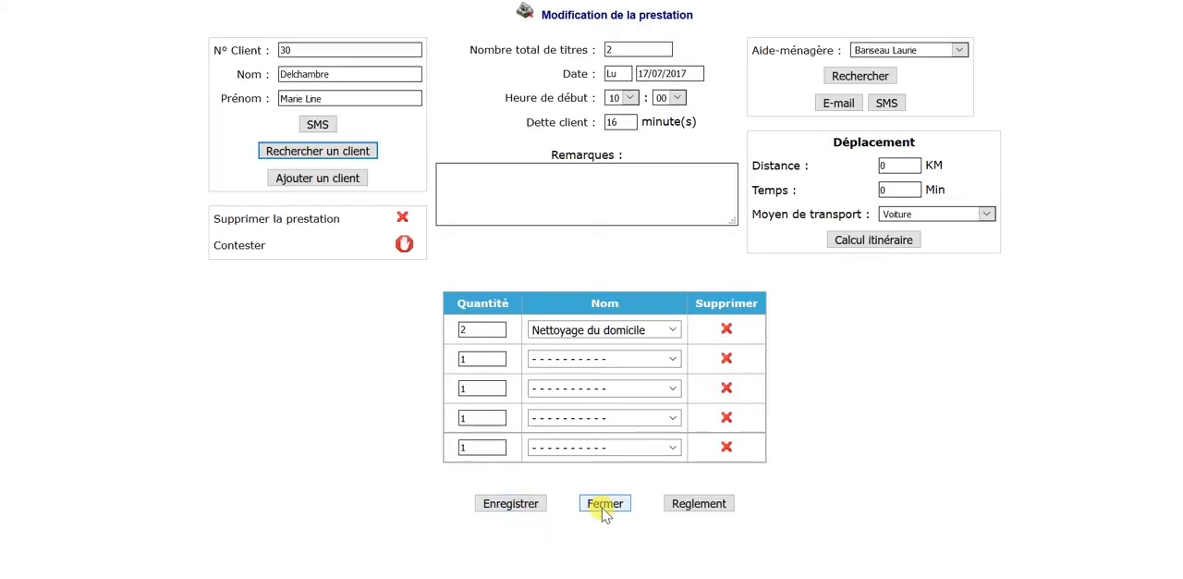
pyautogui.click(602, 505)
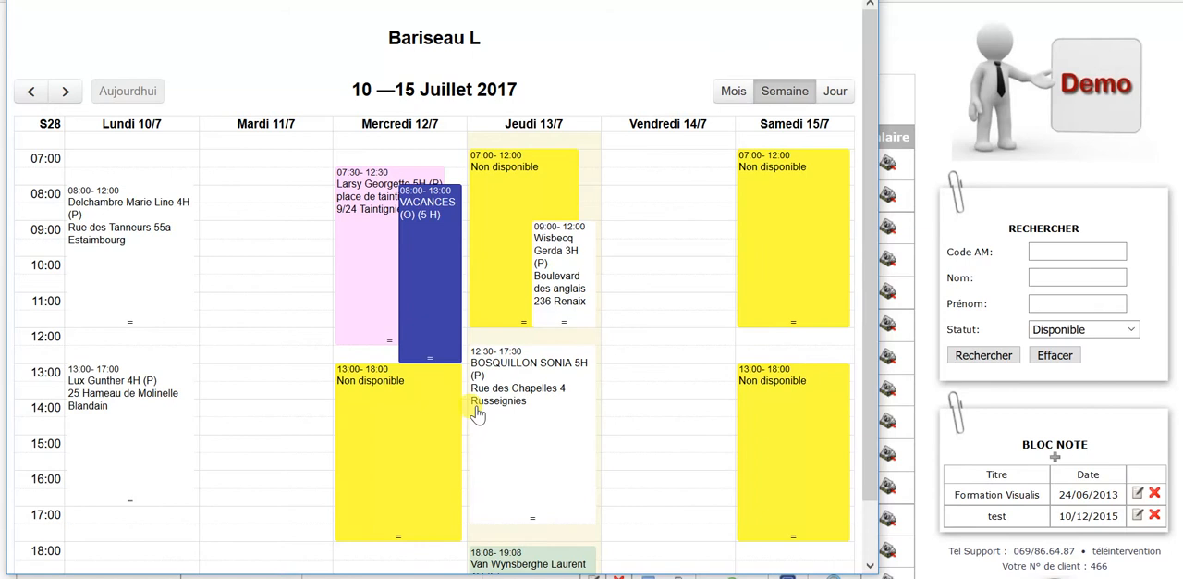
# Check the edited service in the week of 17–22 July 2017 and compare it with the weeks of 10–15 and 24–29 July.
pyautogui.click(64, 90)
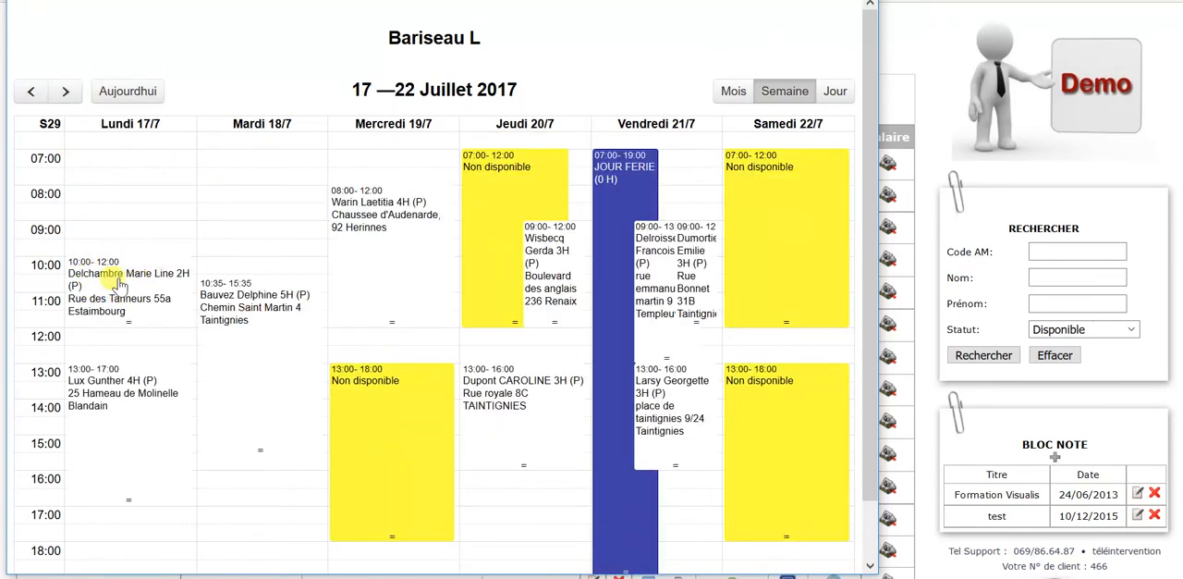
pyautogui.click(31, 91)
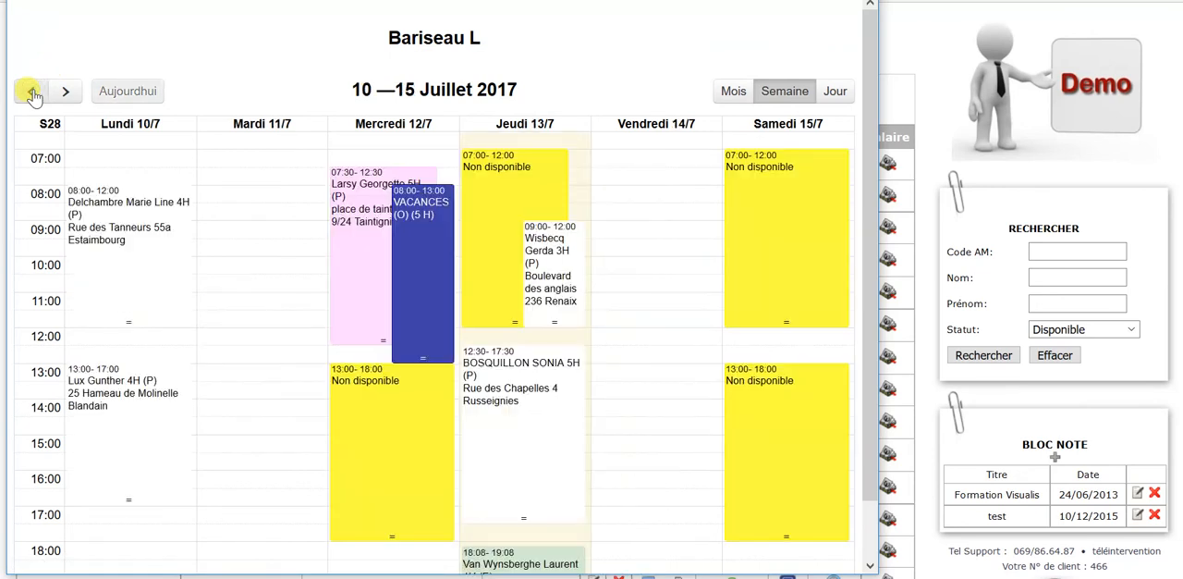
pyautogui.click(65, 91)
pyautogui.click(65, 91)
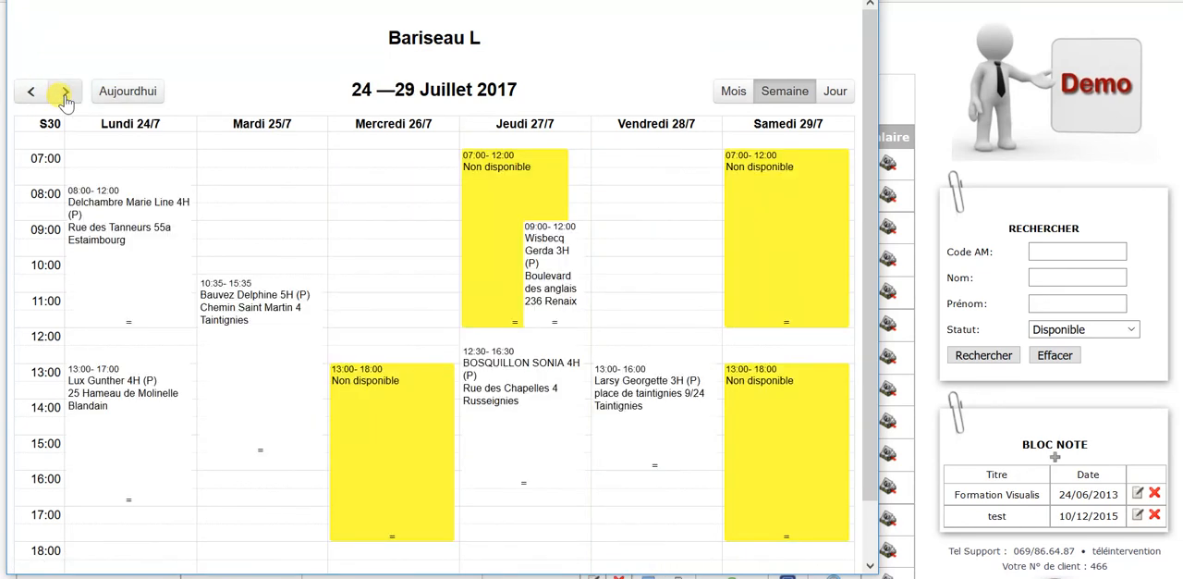